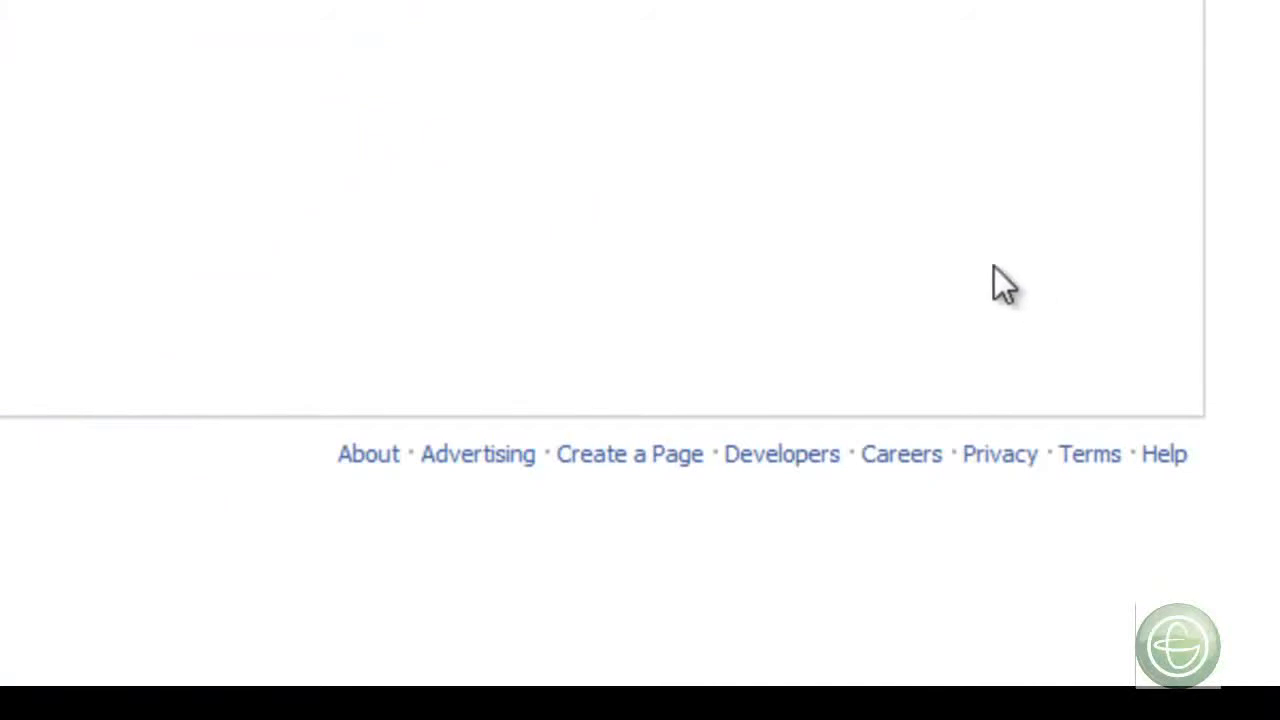
- Begin a new Company, Organization or Institution page in the Computers/Technology category and enter the GDI team's name as company name
left_click(624, 458)
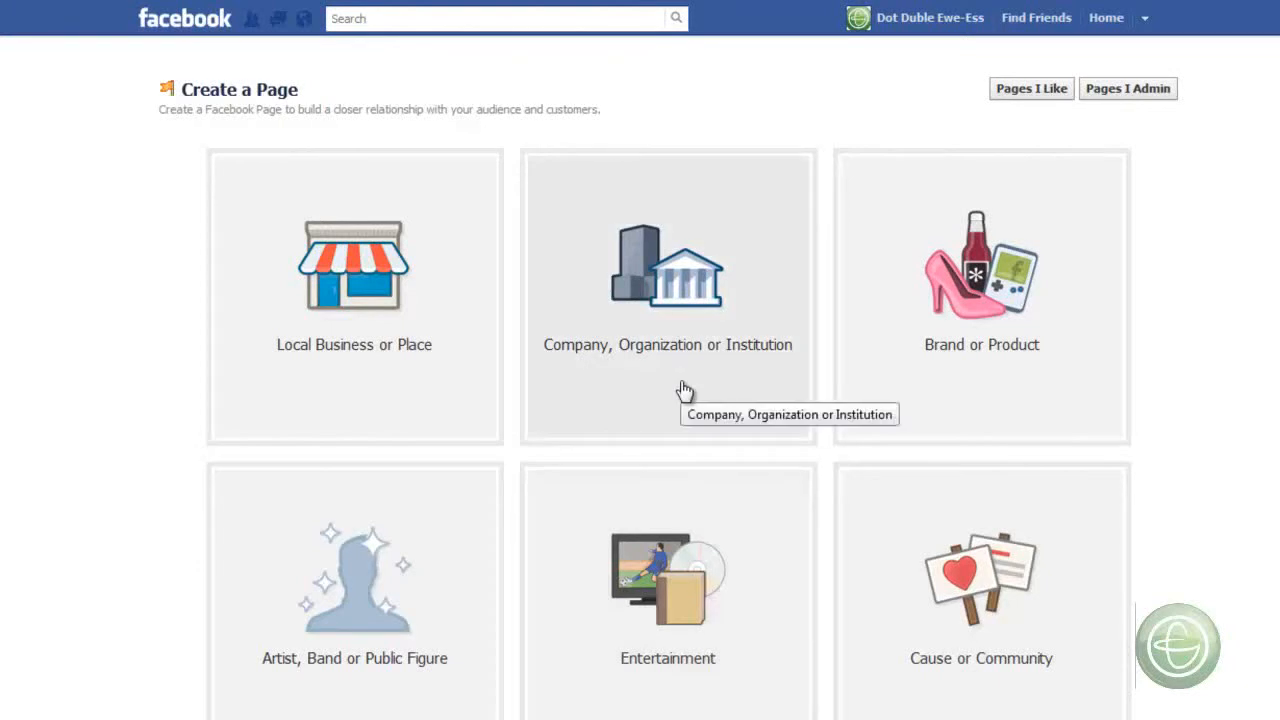
left_click(686, 390)
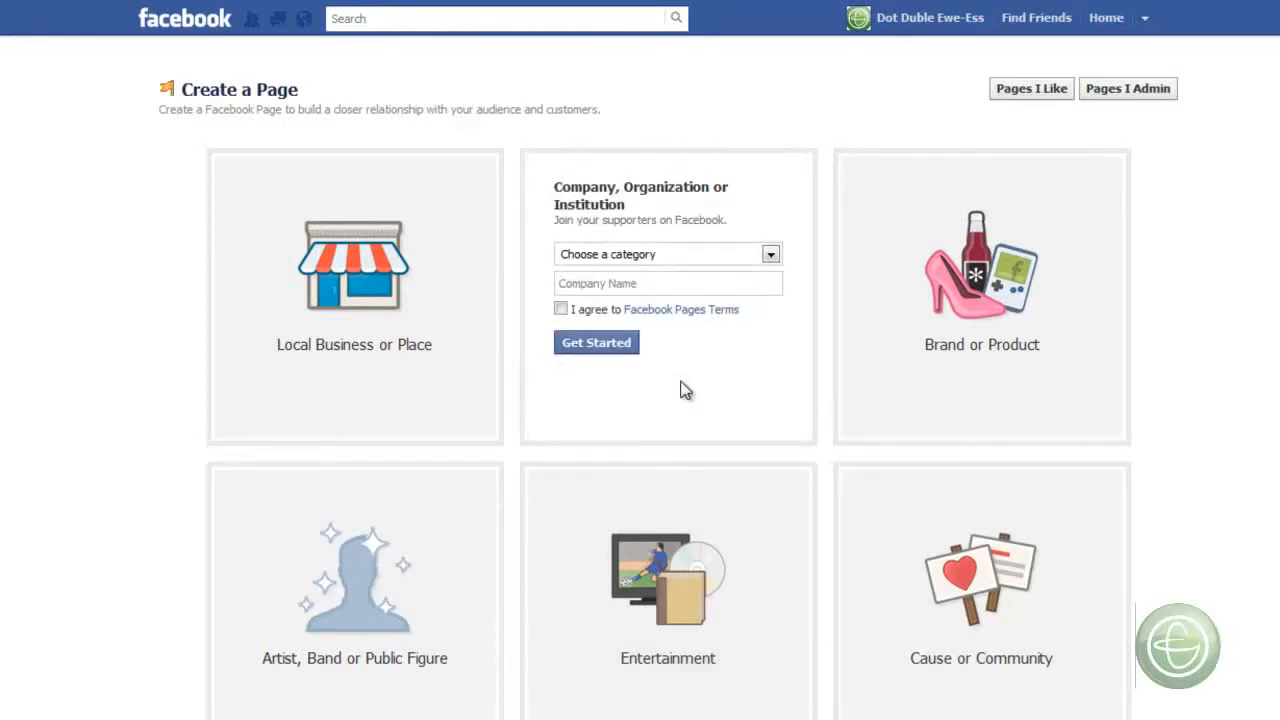
left_click(722, 247)
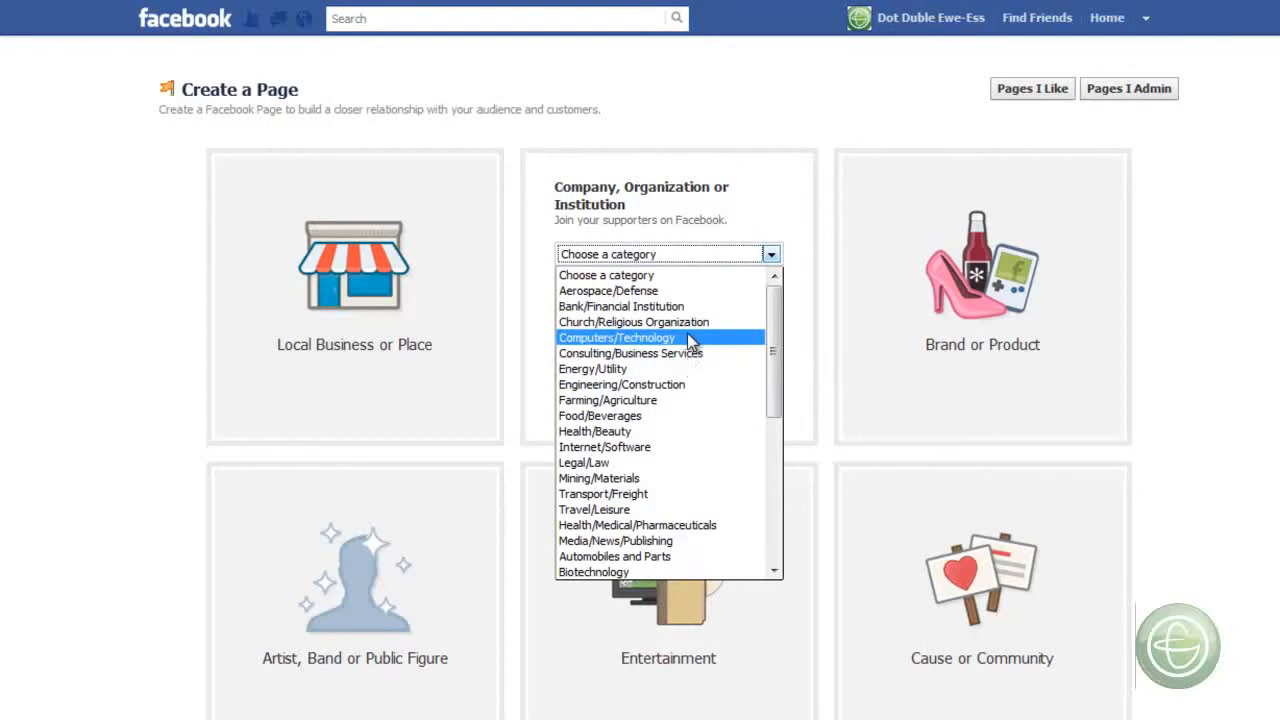
left_click(688, 338)
left_click(703, 288)
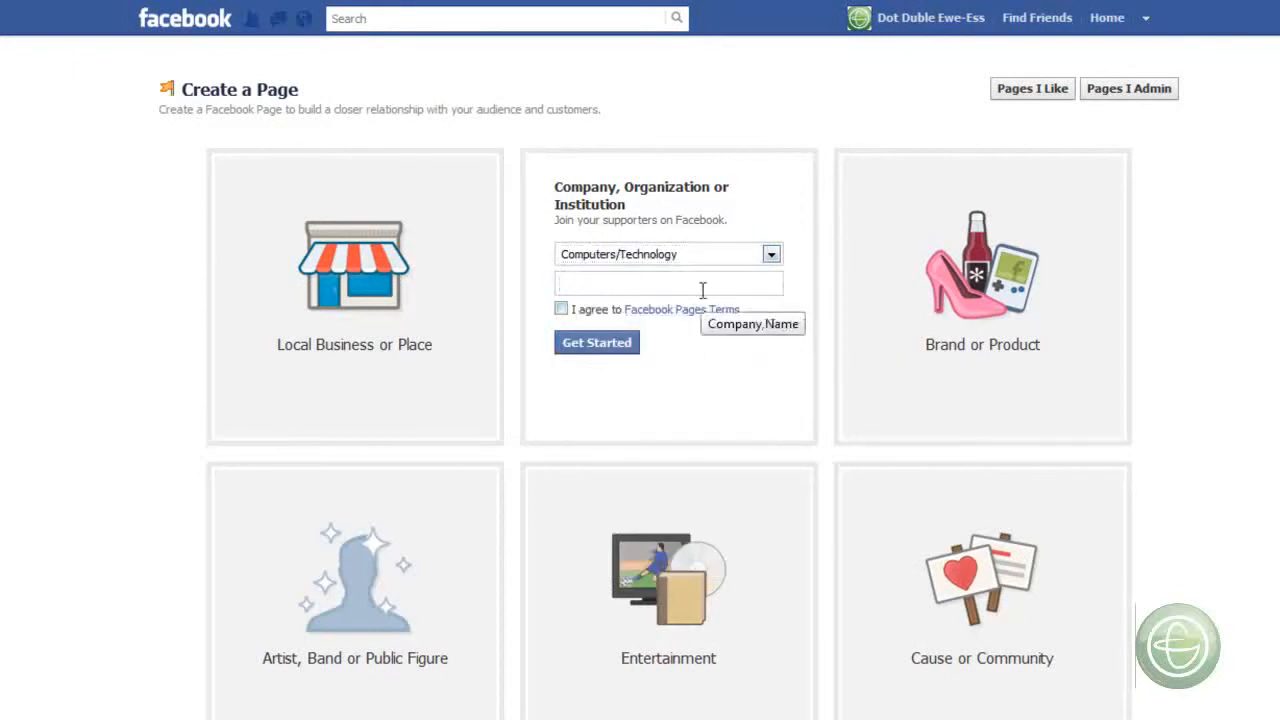
type("Nicole's GDI Team")
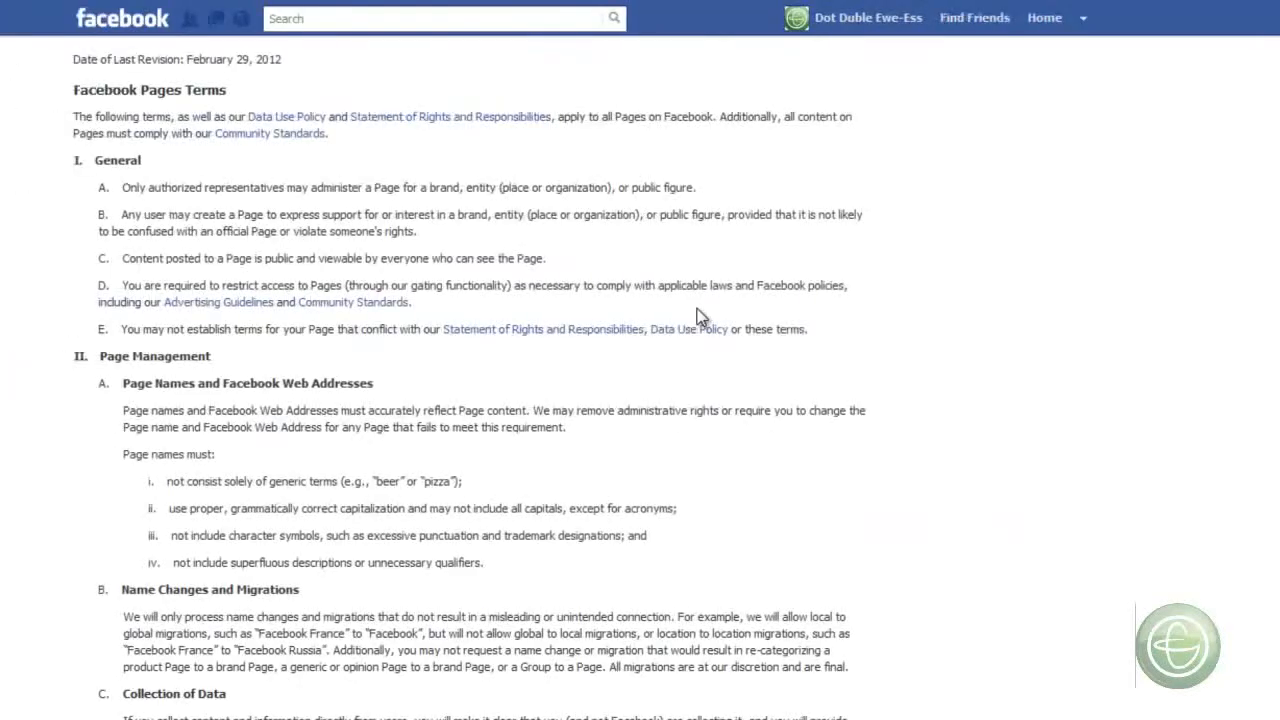
- Review the Facebook Pages Terms, agree to them and start setting up the page
scroll(700, 316, "down", 2)
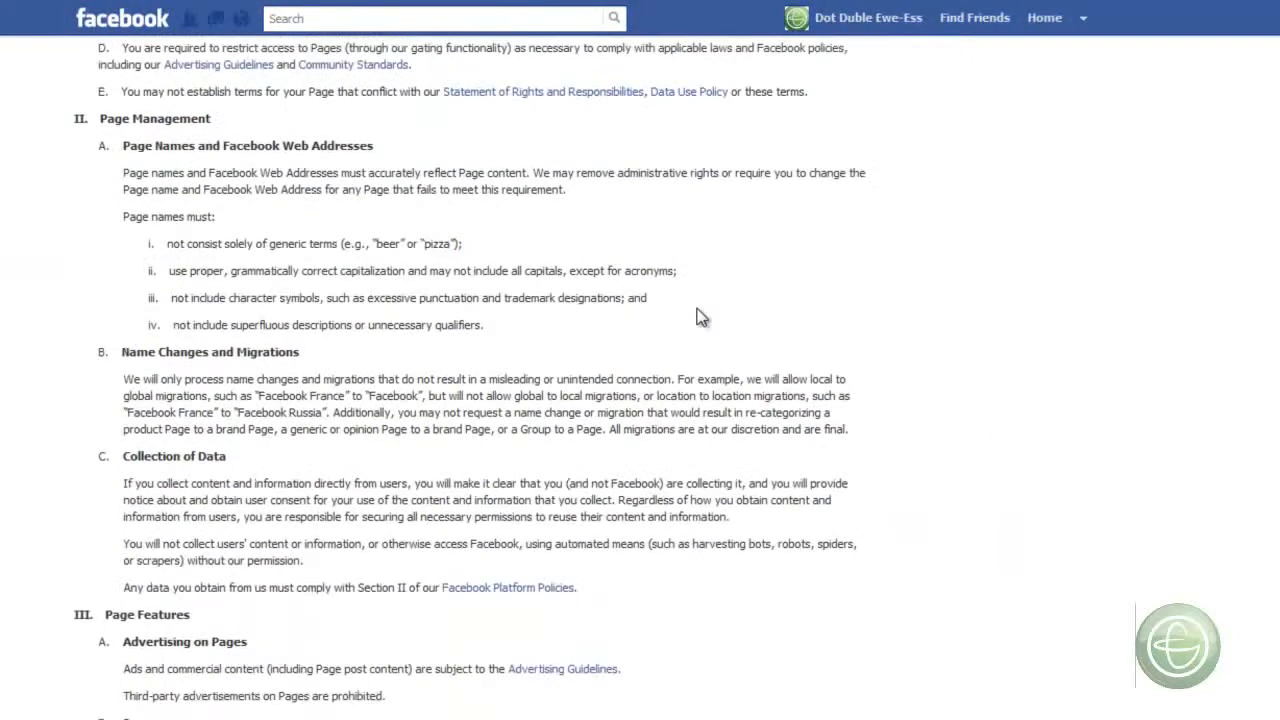
scroll(700, 316, "down", 7)
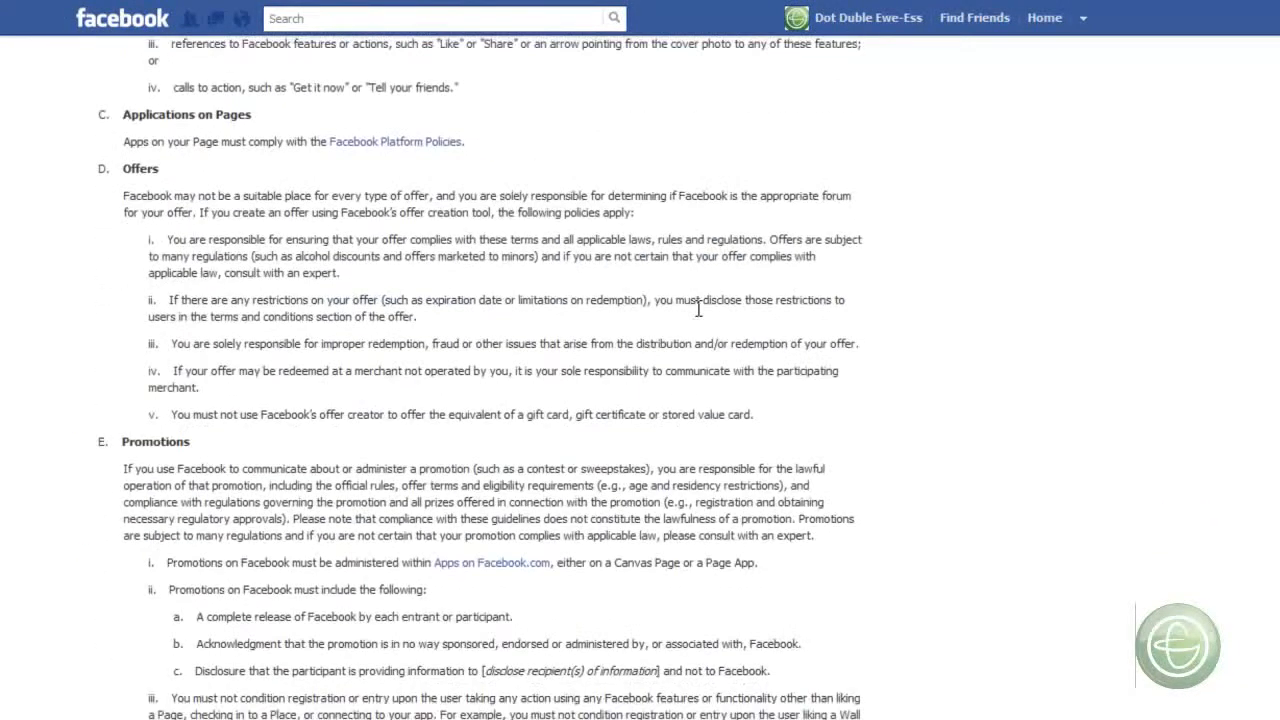
scroll(698, 310, "down", 3)
scroll(714, 323, "up", 10)
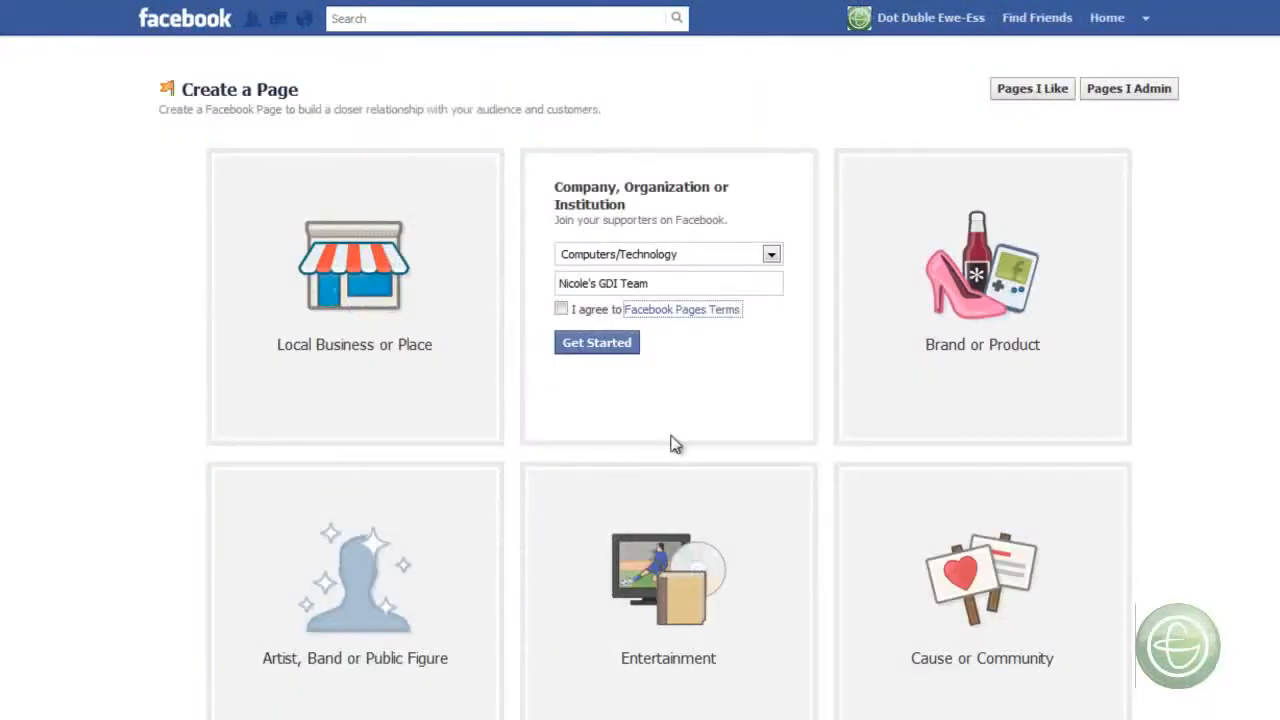
left_click(562, 310)
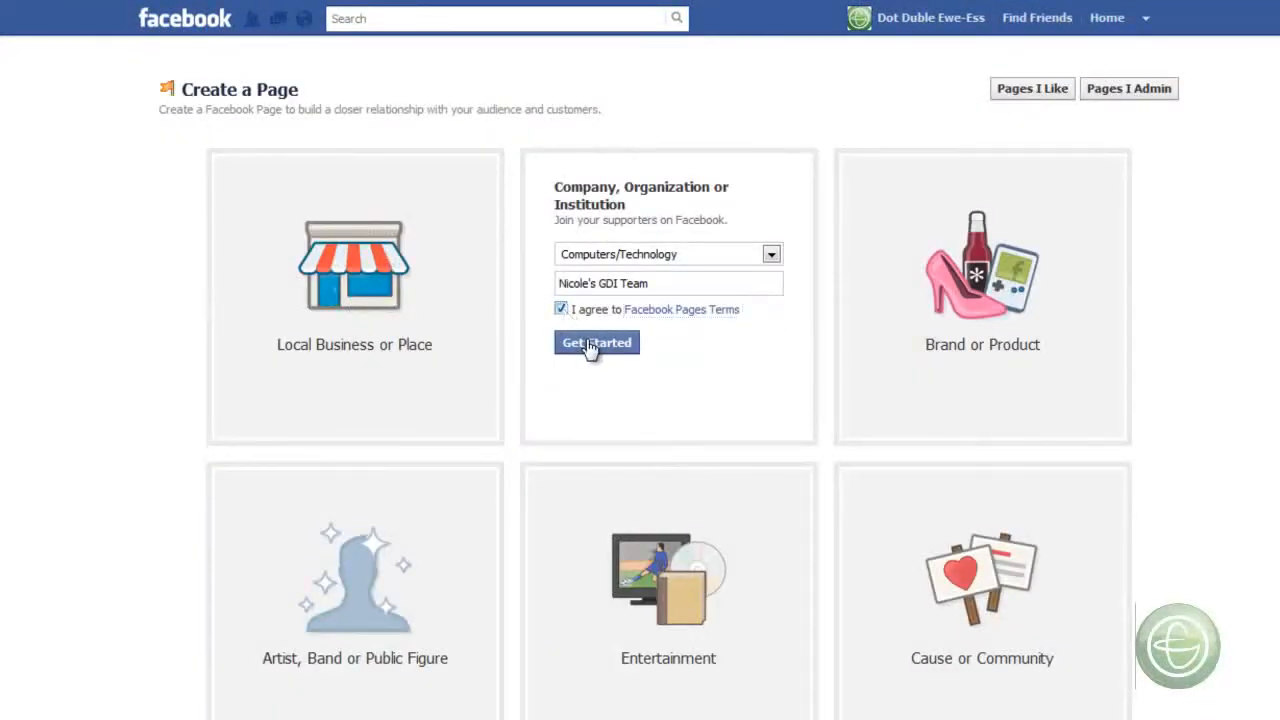
left_click(588, 345)
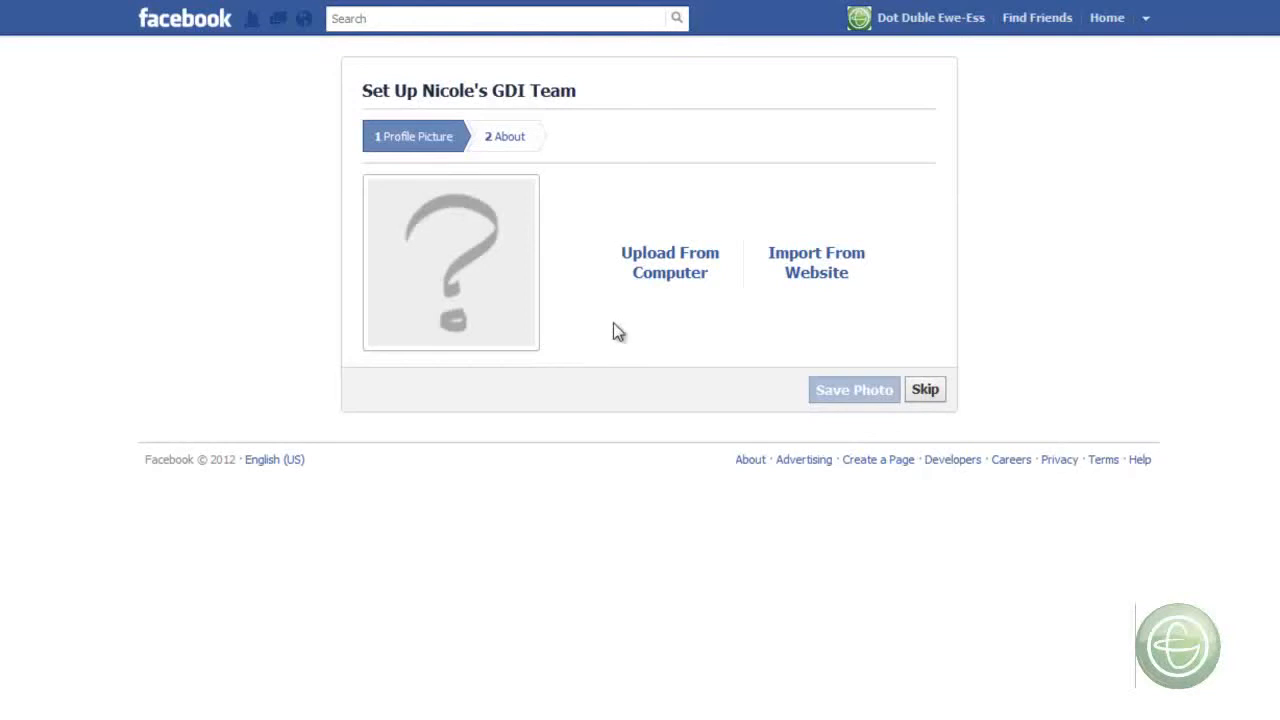
- Upload the green logo on the black background from the computer as profile picture and continue to the About stage
left_click(692, 283)
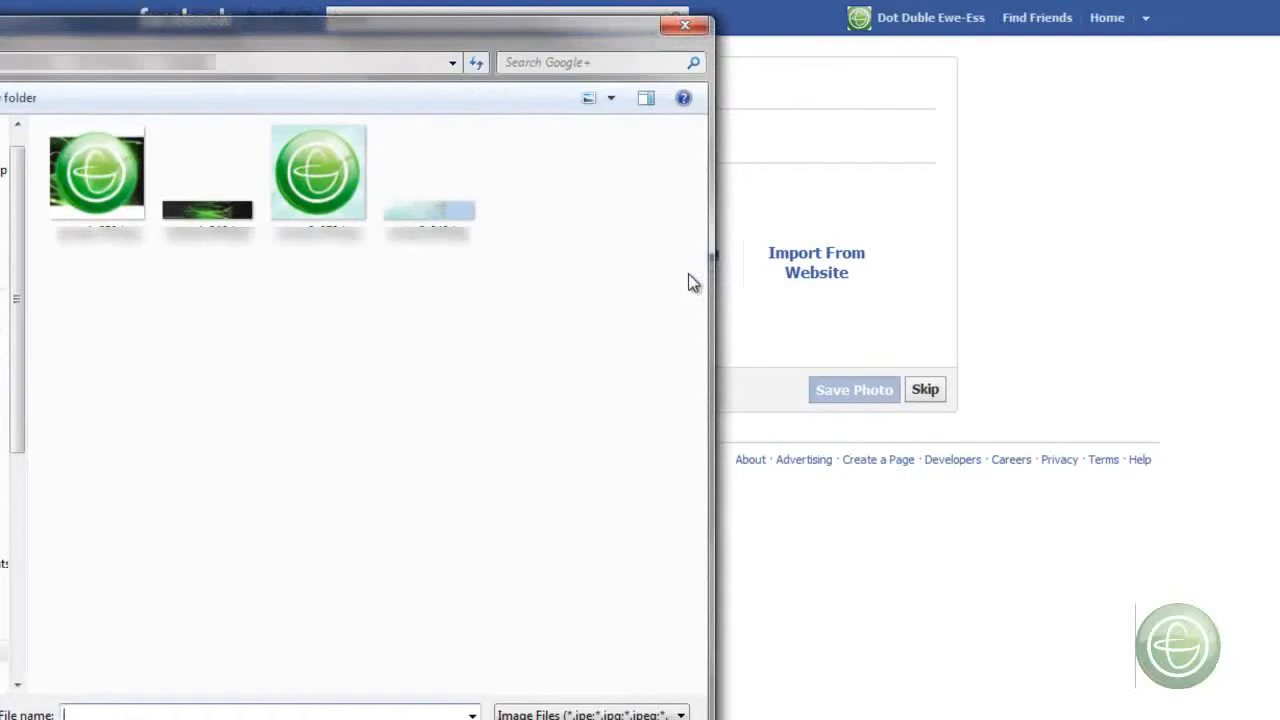
left_click(93, 160)
double_click(92, 160)
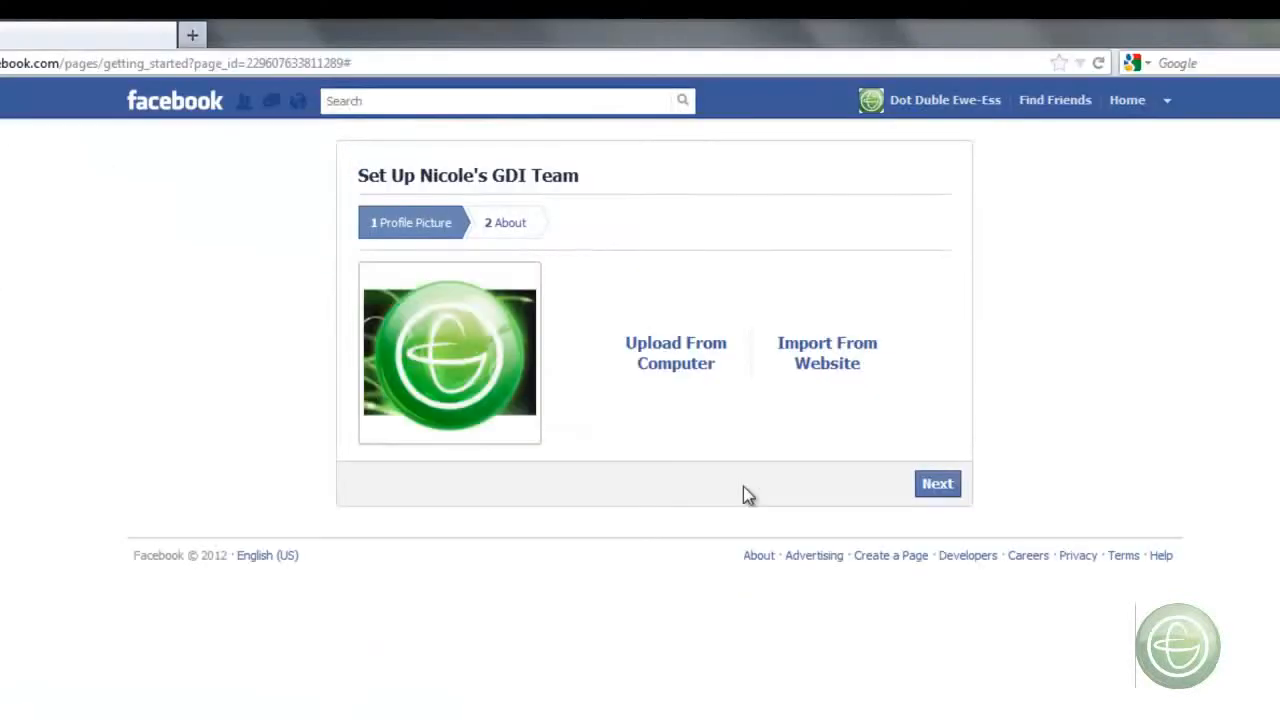
left_click(951, 490)
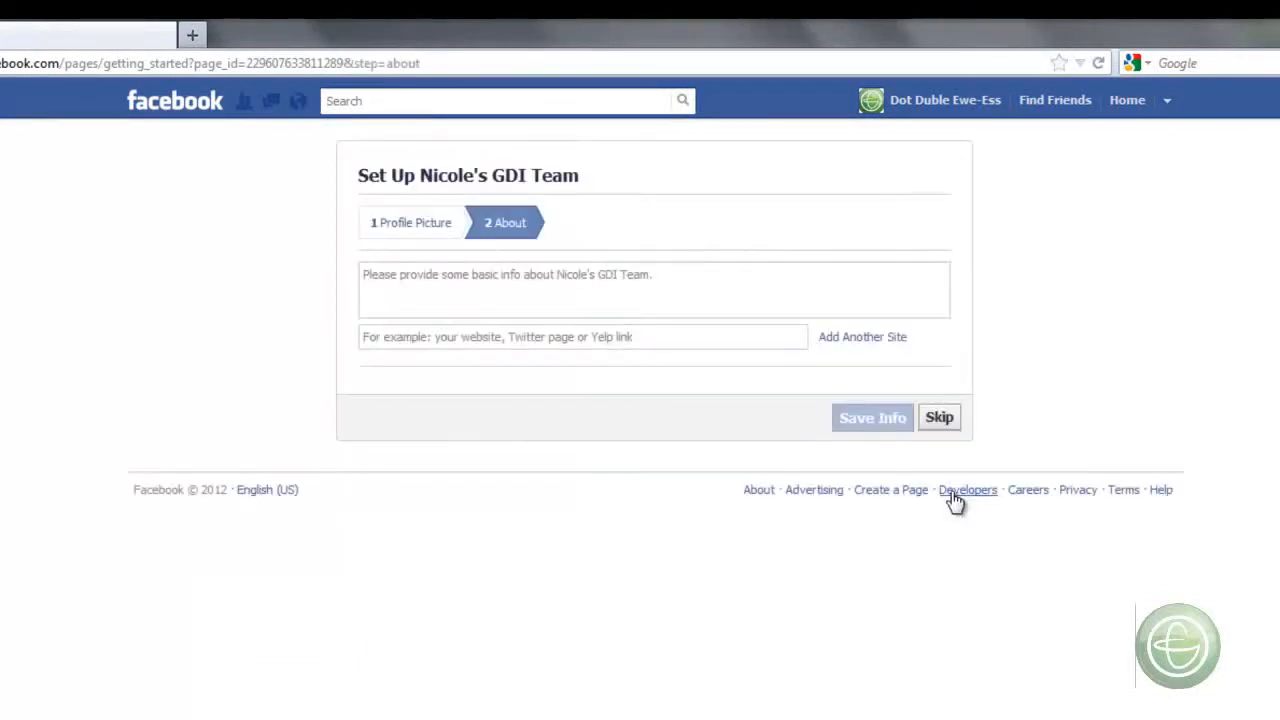
- Enter the description "A page to help all team members connect and share ideas." and finish the About stage without adding a website
left_click(706, 300)
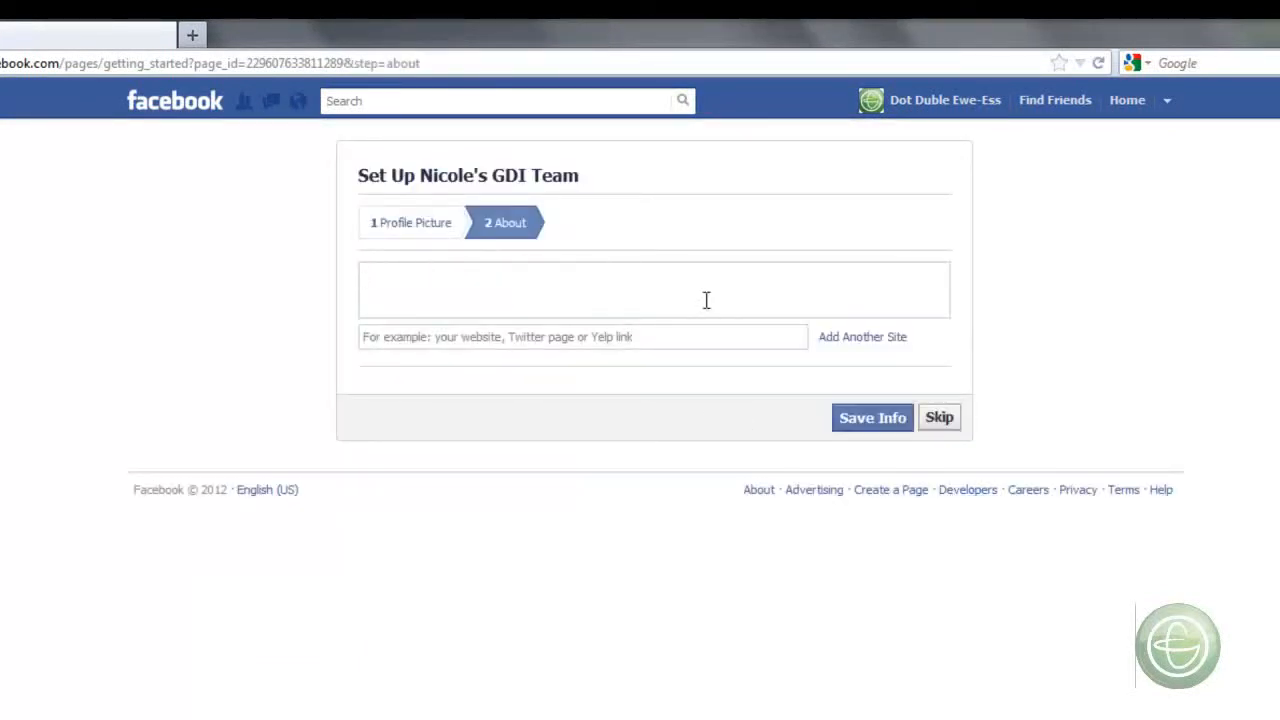
type("A page to help all team members connect and share ideas.")
left_click(685, 335)
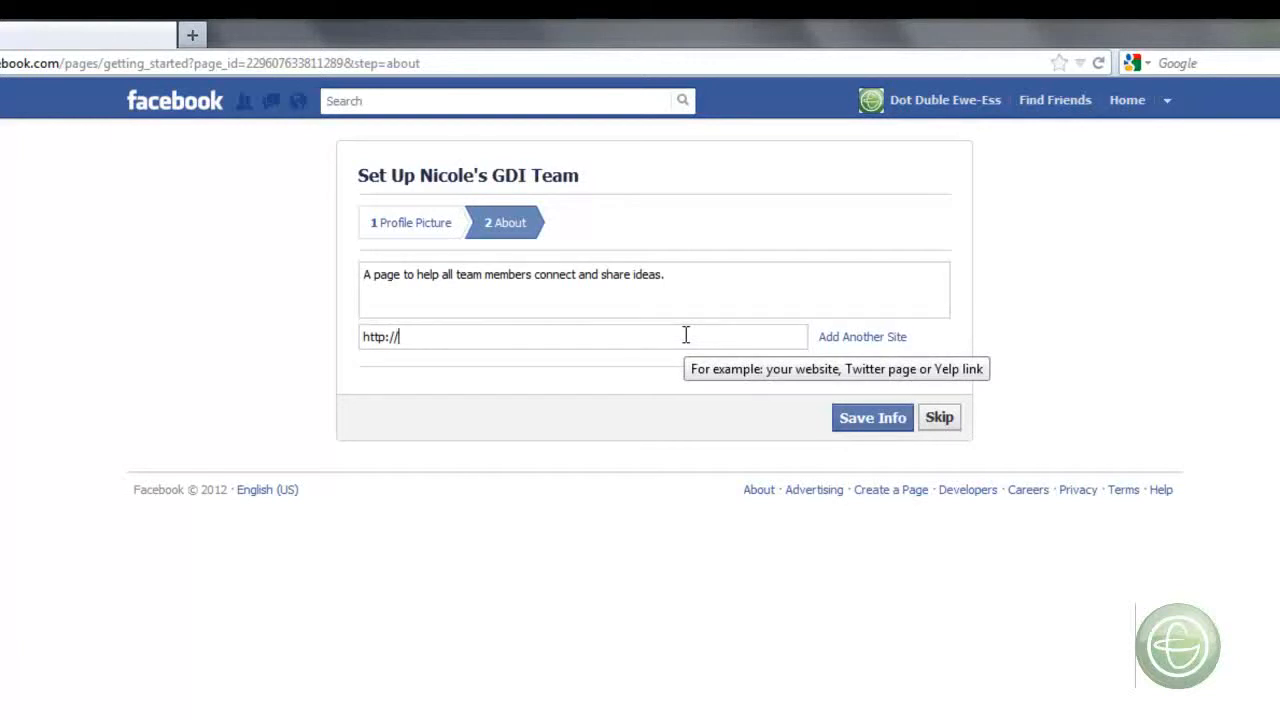
left_click(932, 424)
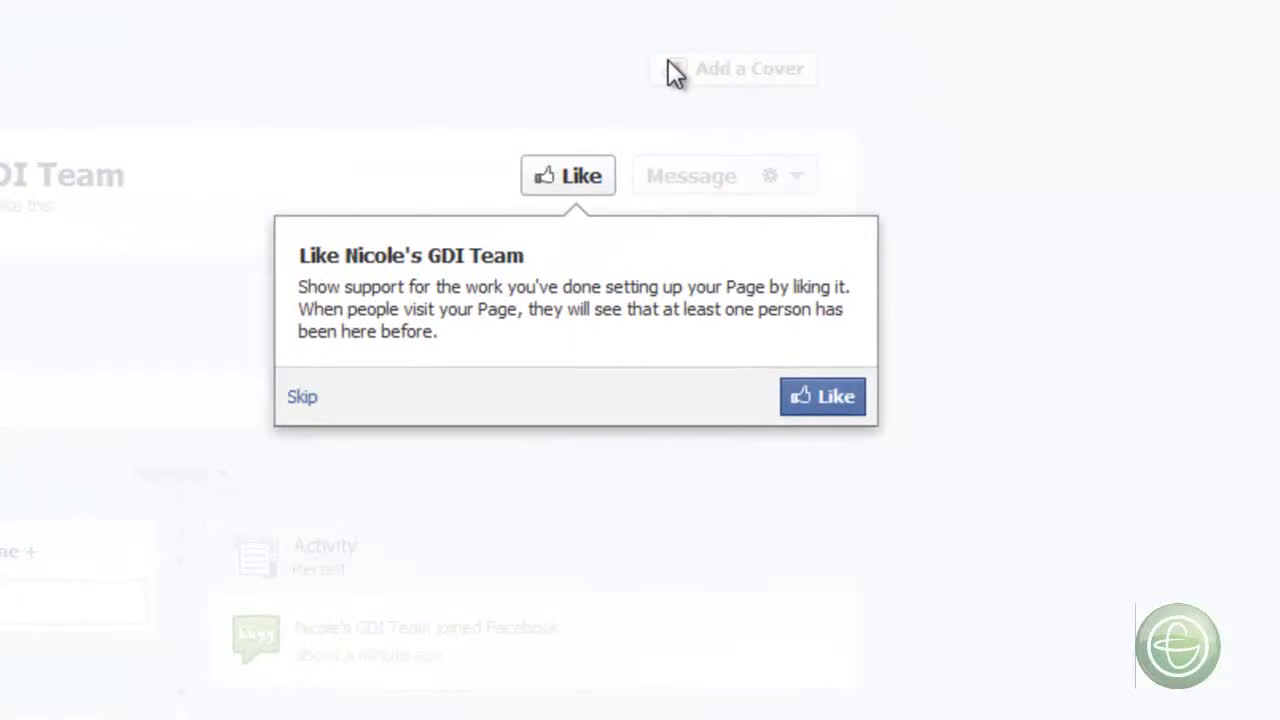
- Like the new page and go past the tips on inviting friends and email contacts without inviting anyone
left_click(822, 397)
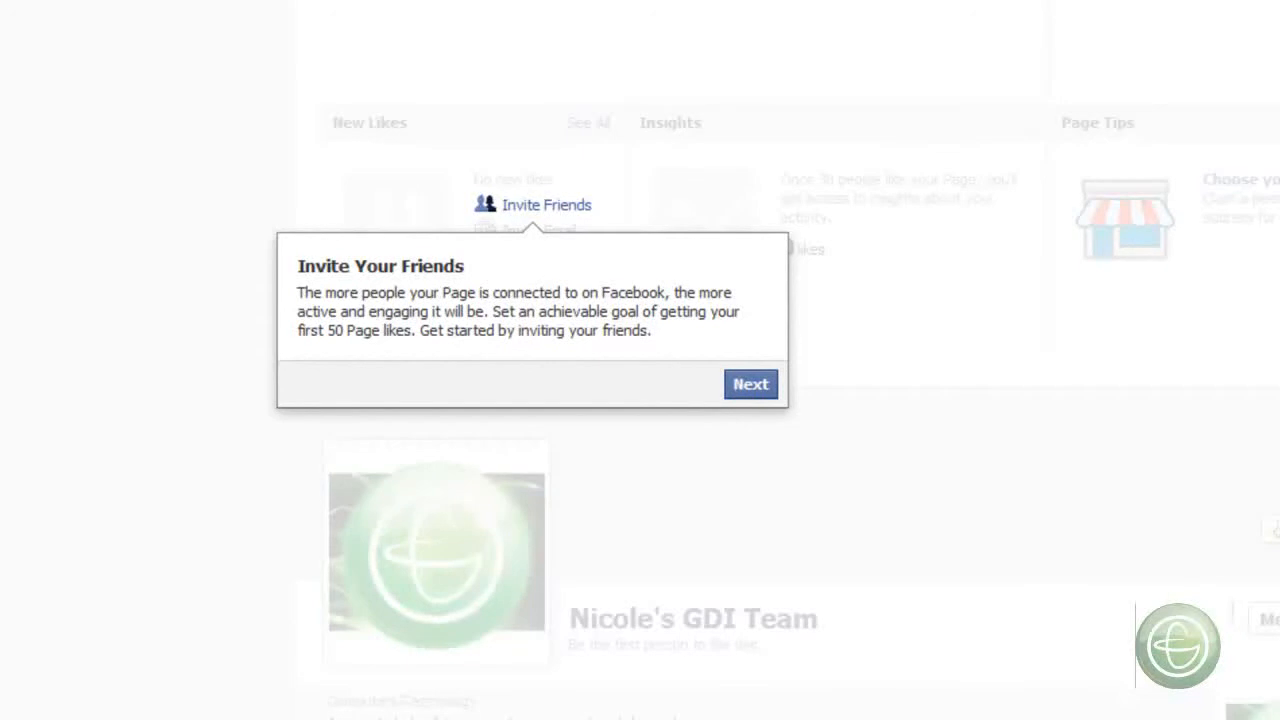
left_click(752, 386)
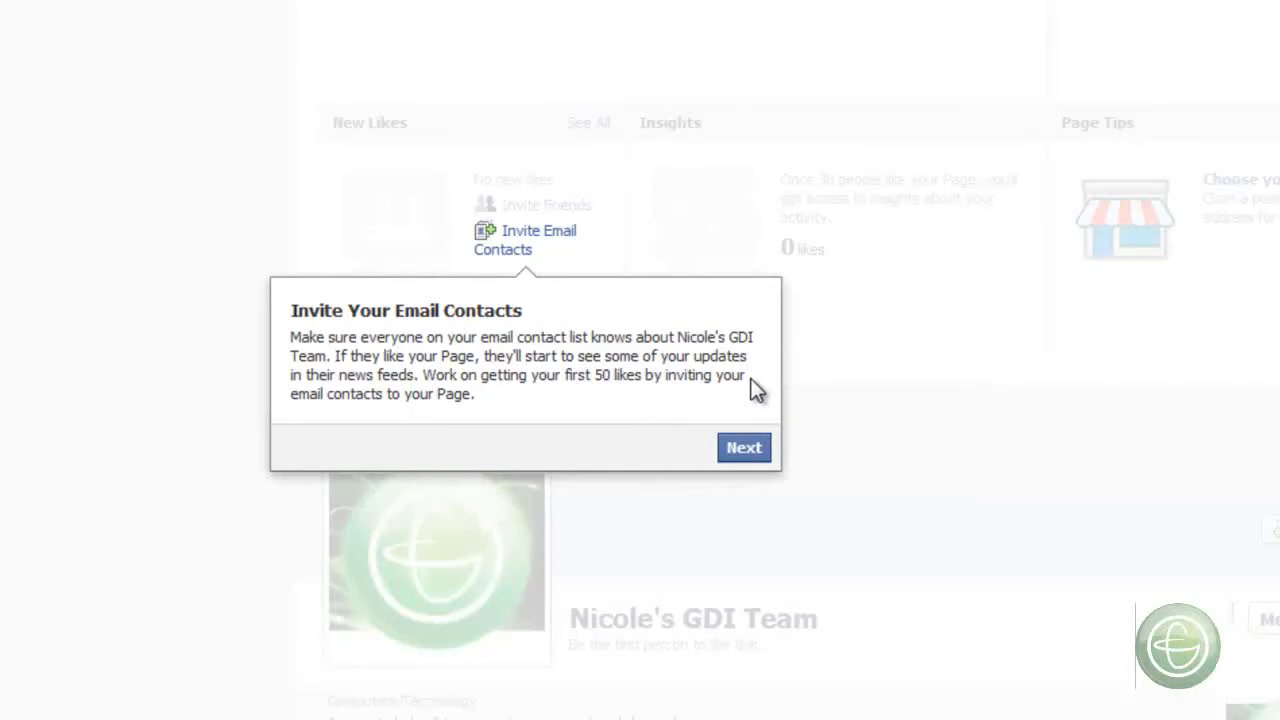
left_click(750, 452)
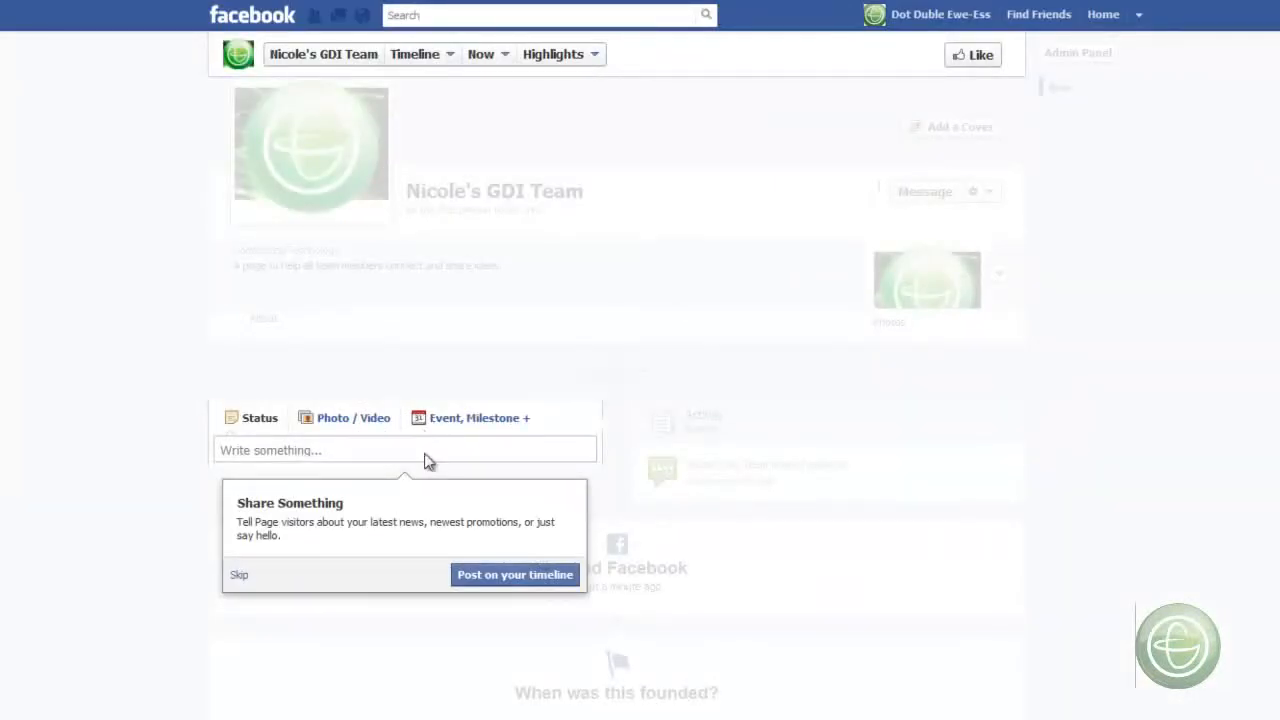
- Publish a public status reading "Welcome!" on the page's timeline
left_click(494, 576)
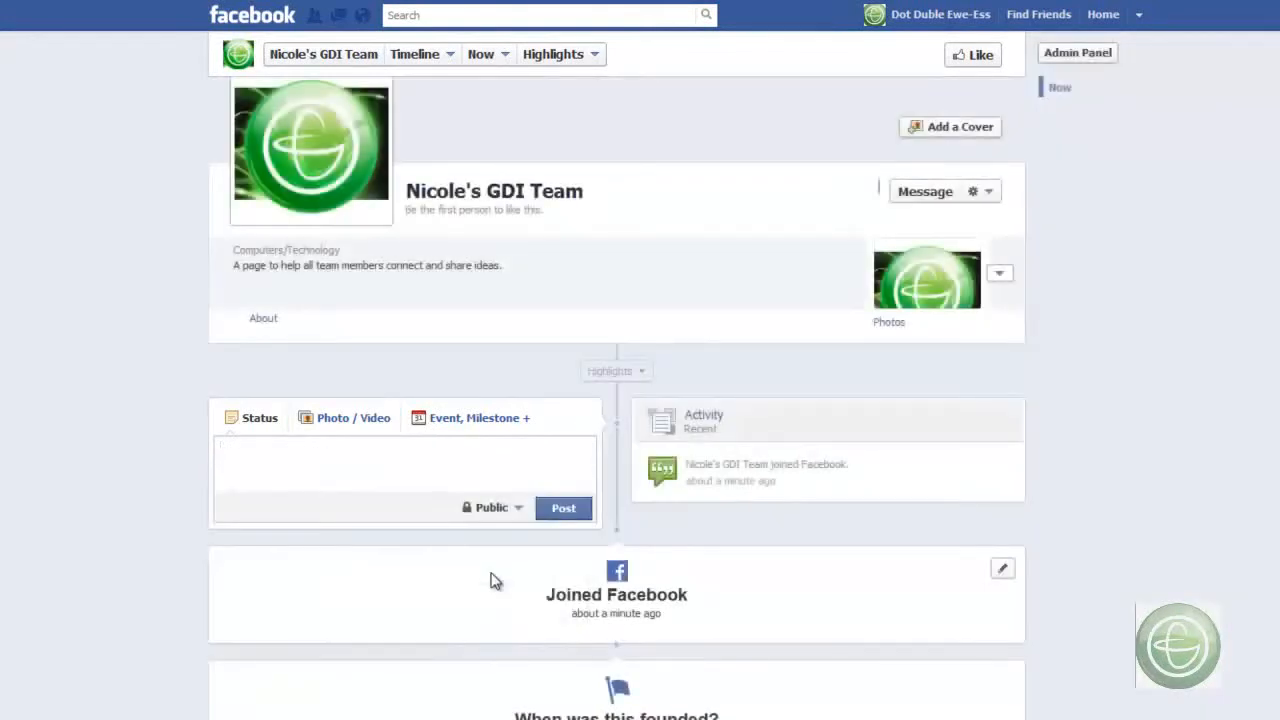
type("Welcome!")
left_click(563, 508)
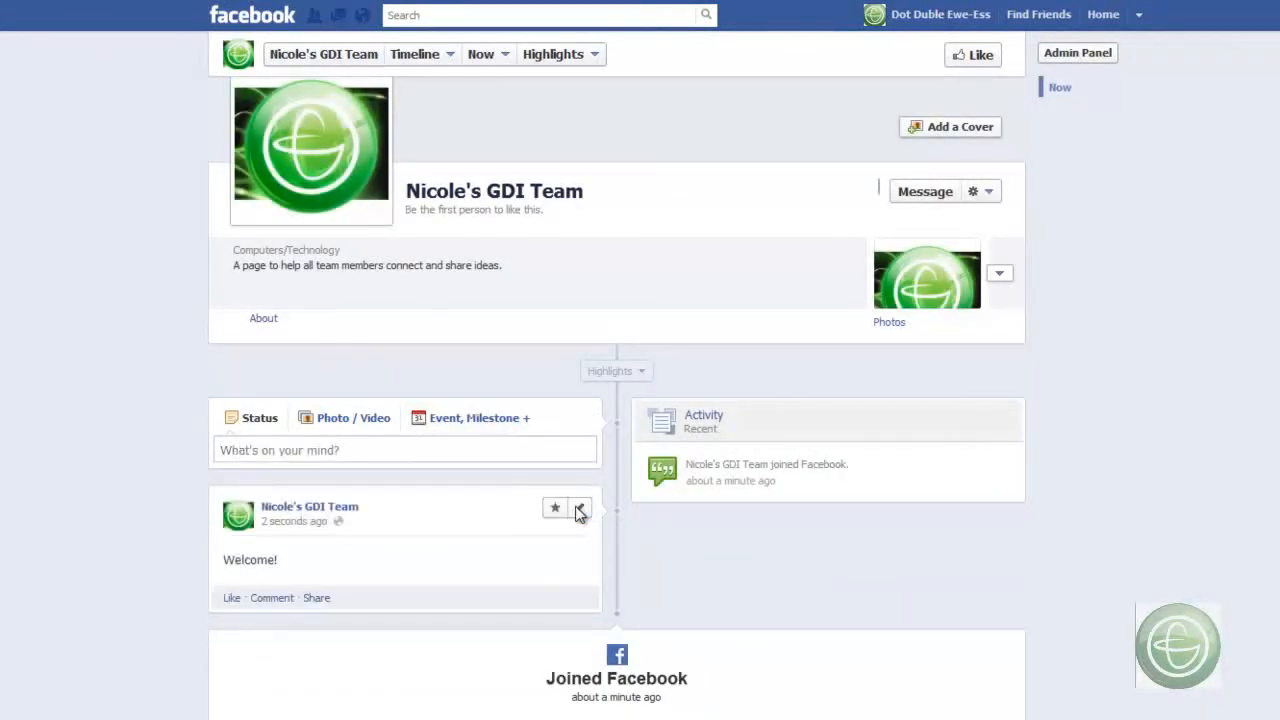
- Examine the page's timeline and the Admin Panel's notifications, messages, new likes and page tips, leaving the panel hidden
scroll(1170, 302, "down", 5)
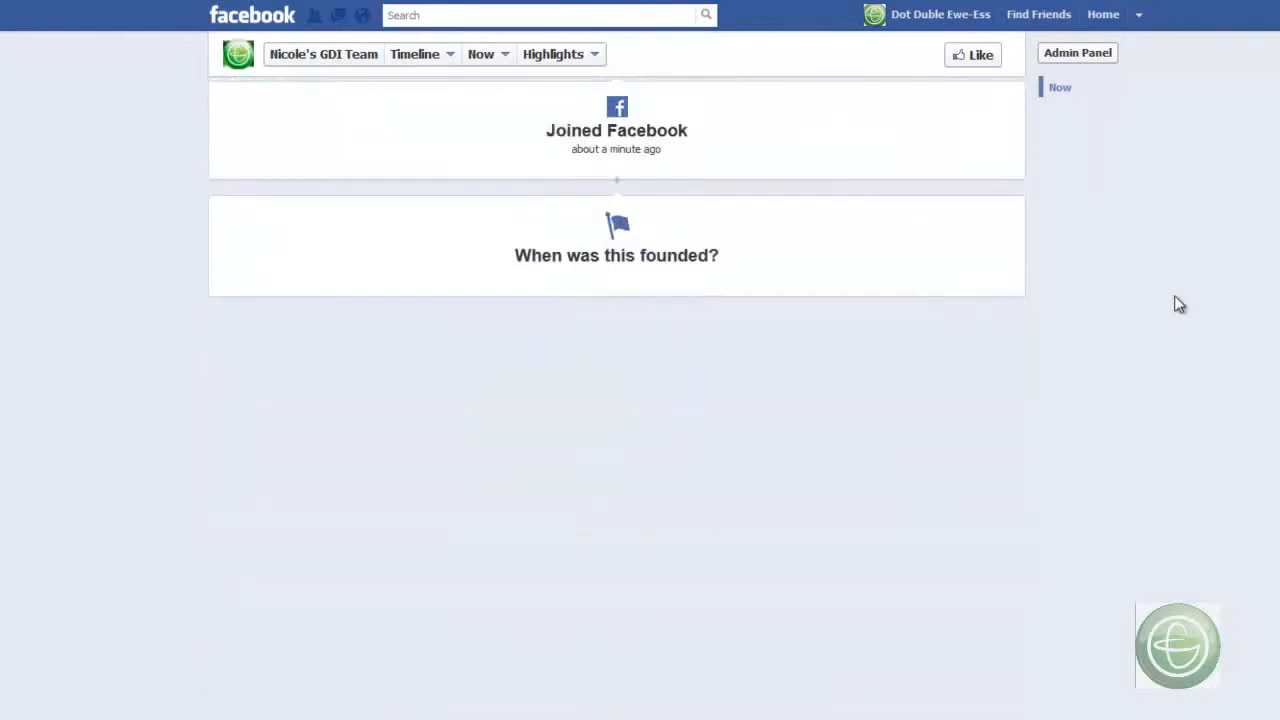
scroll(1178, 304, "up", 5)
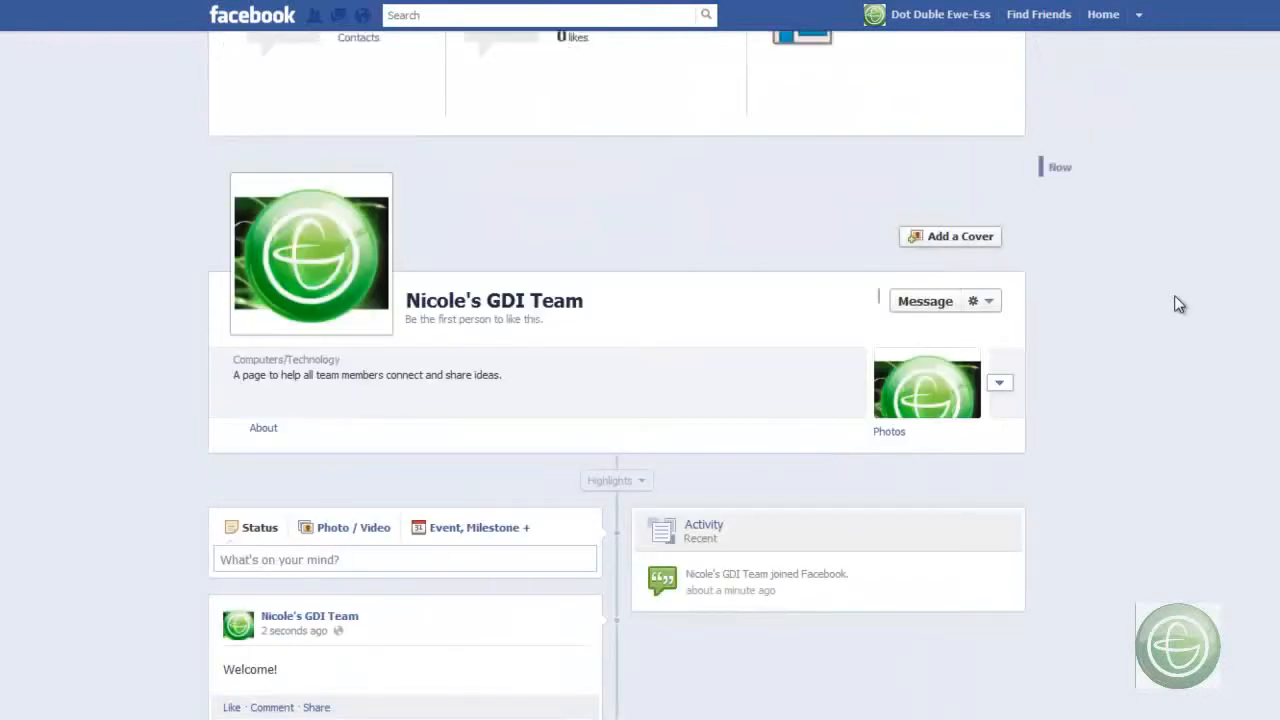
scroll(1178, 304, "down", 2)
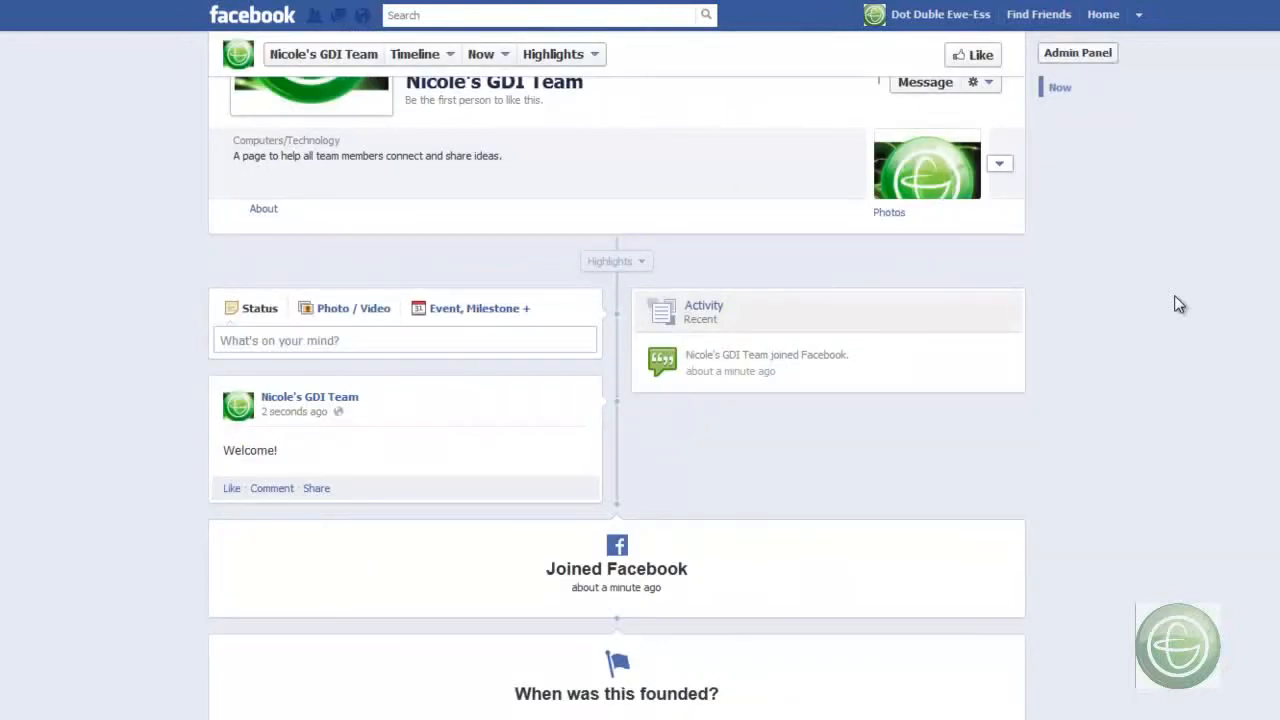
scroll(1178, 304, "up", 5)
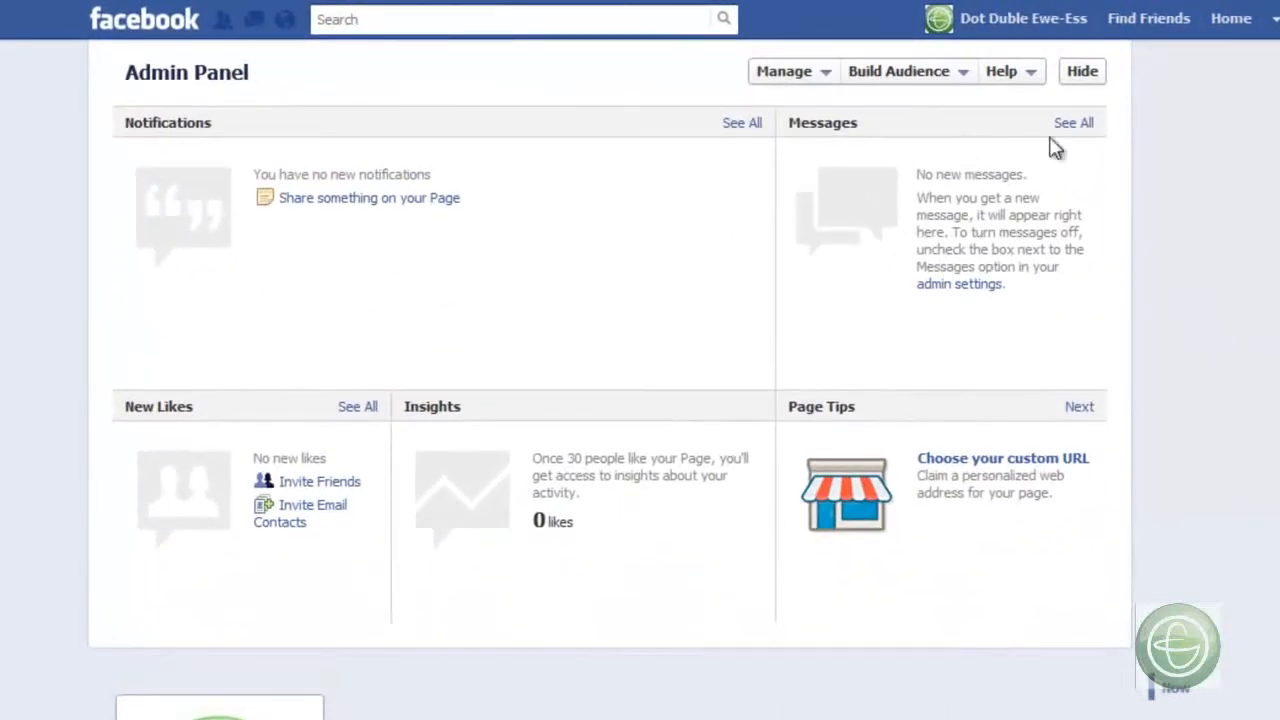
left_click(1085, 79)
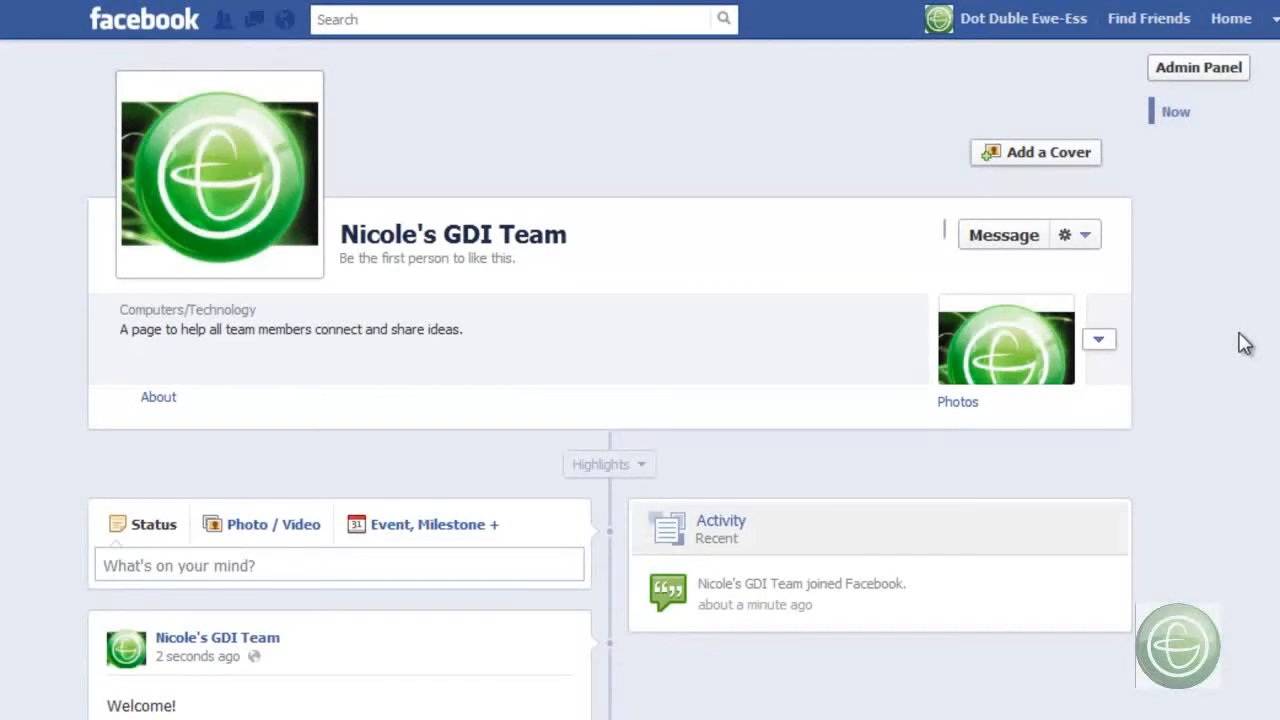
left_click(1220, 70)
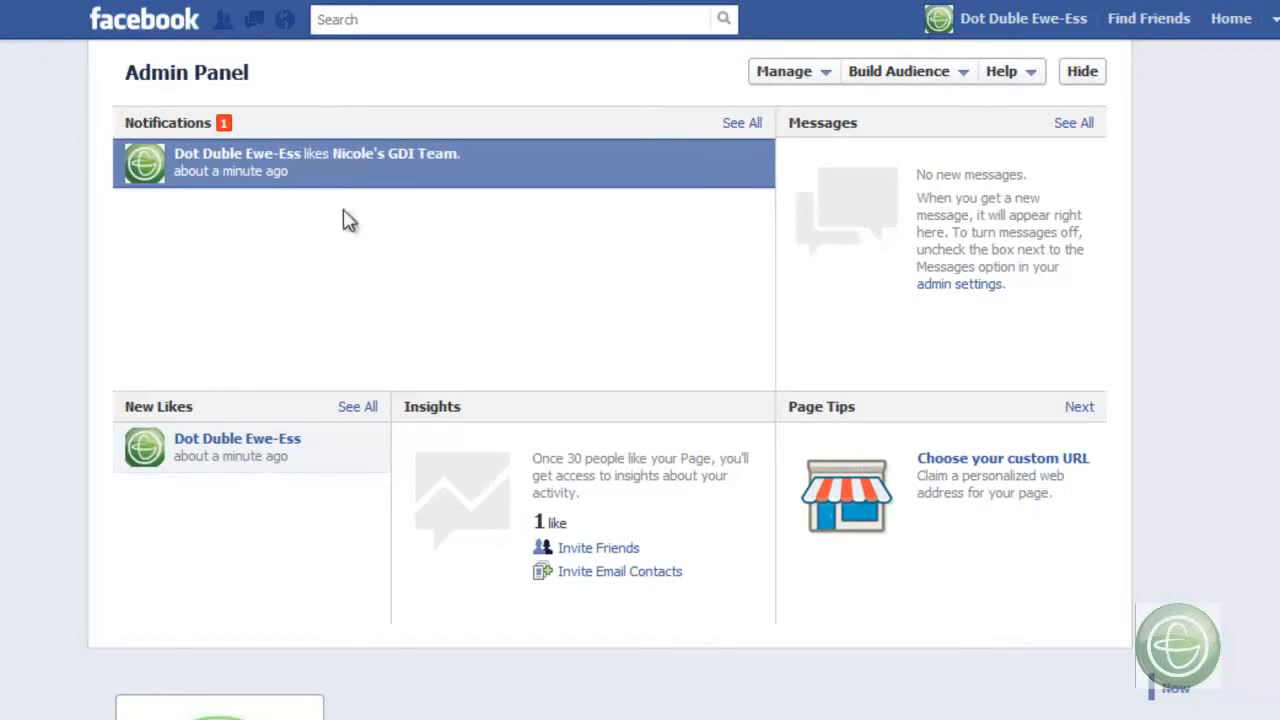
mouse_move(296, 448)
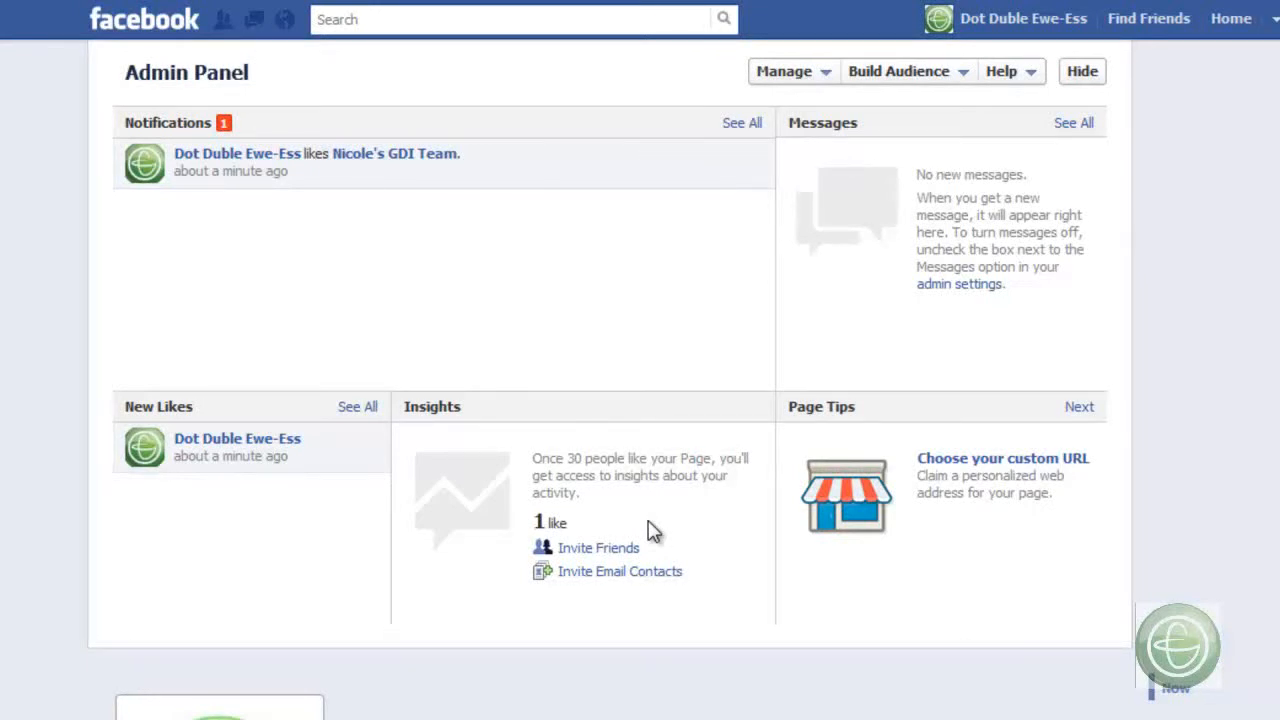
left_click(1076, 410)
left_click(1074, 410)
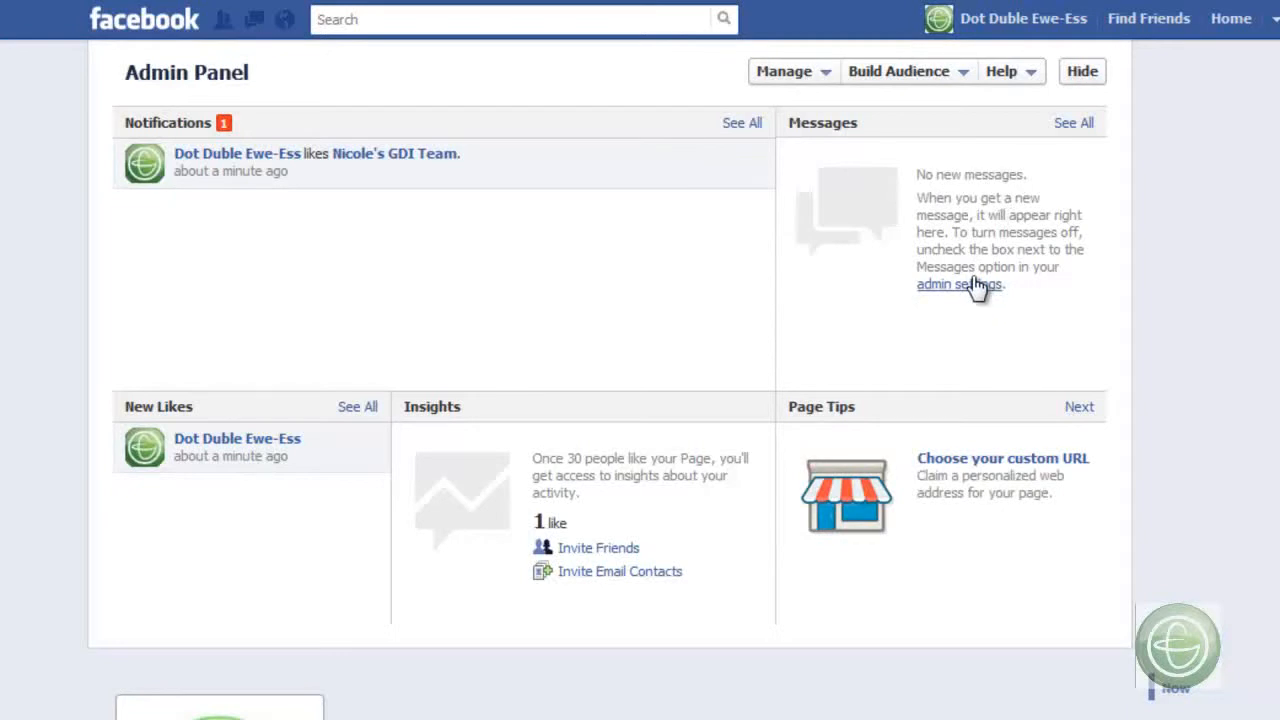
left_click(1082, 74)
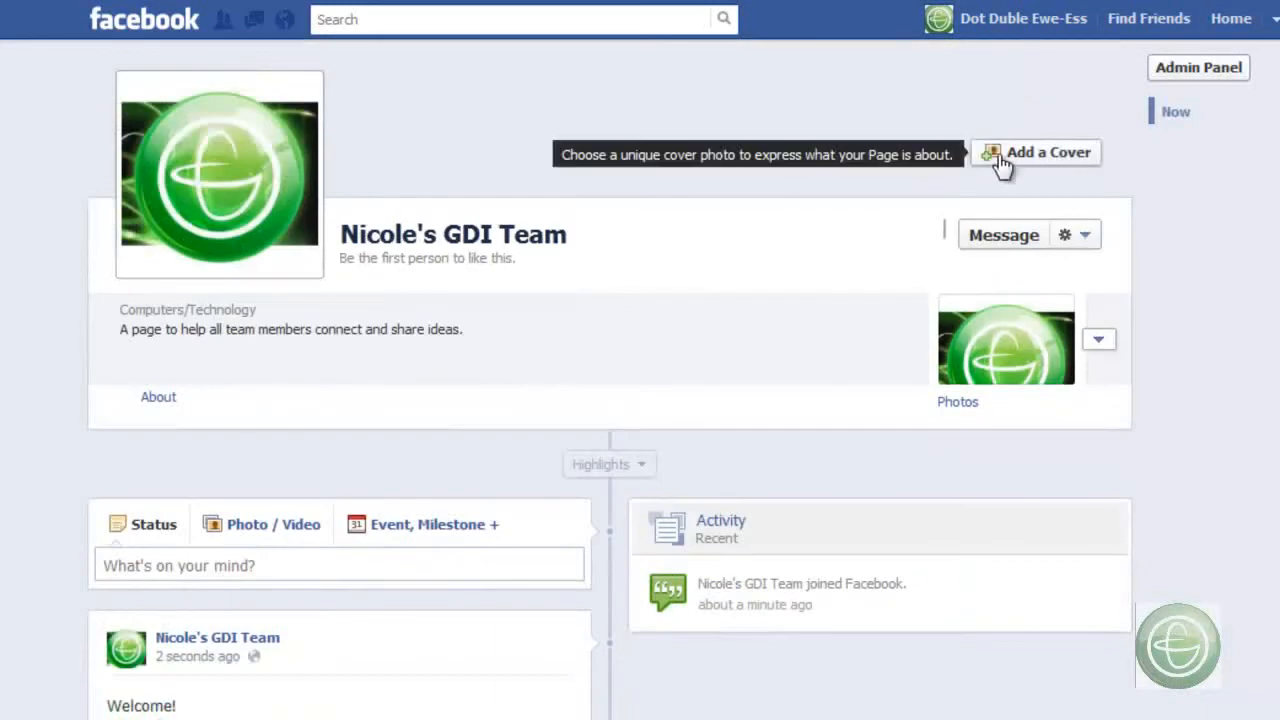
- Upload the dark banner with green light trails and currency symbols as the page's cover photo and save it
left_click(998, 158)
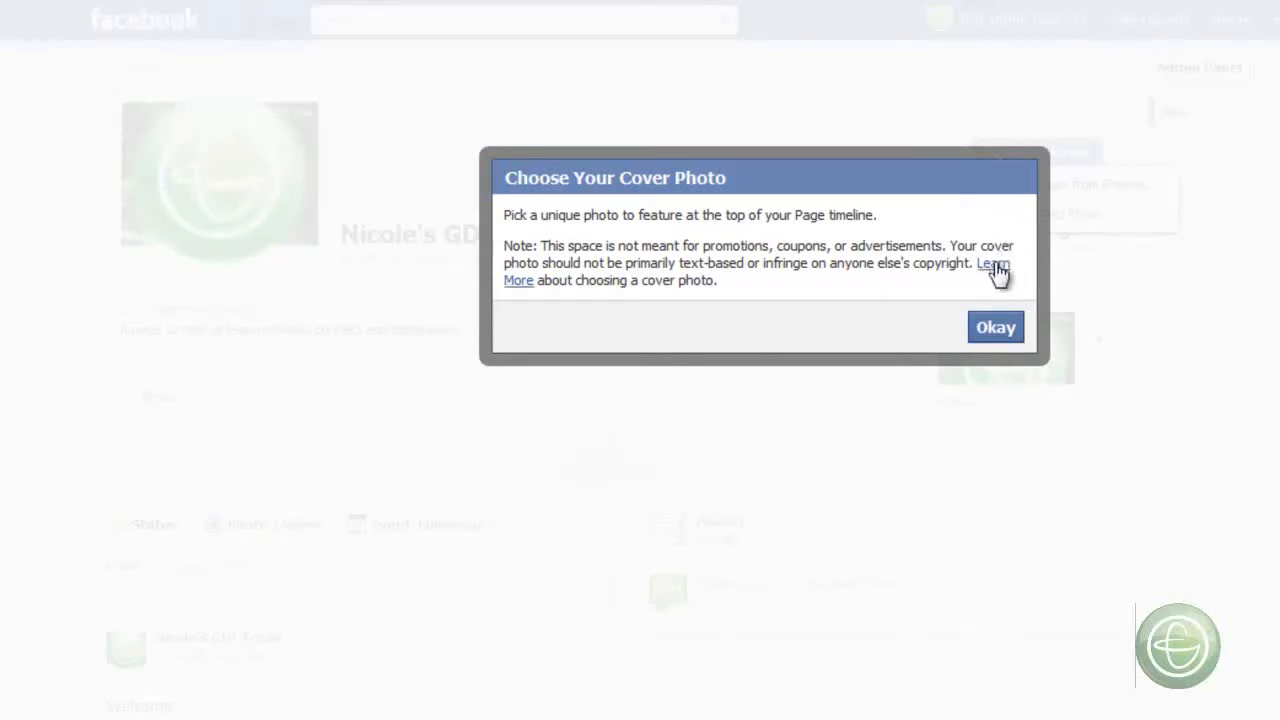
left_click(1002, 328)
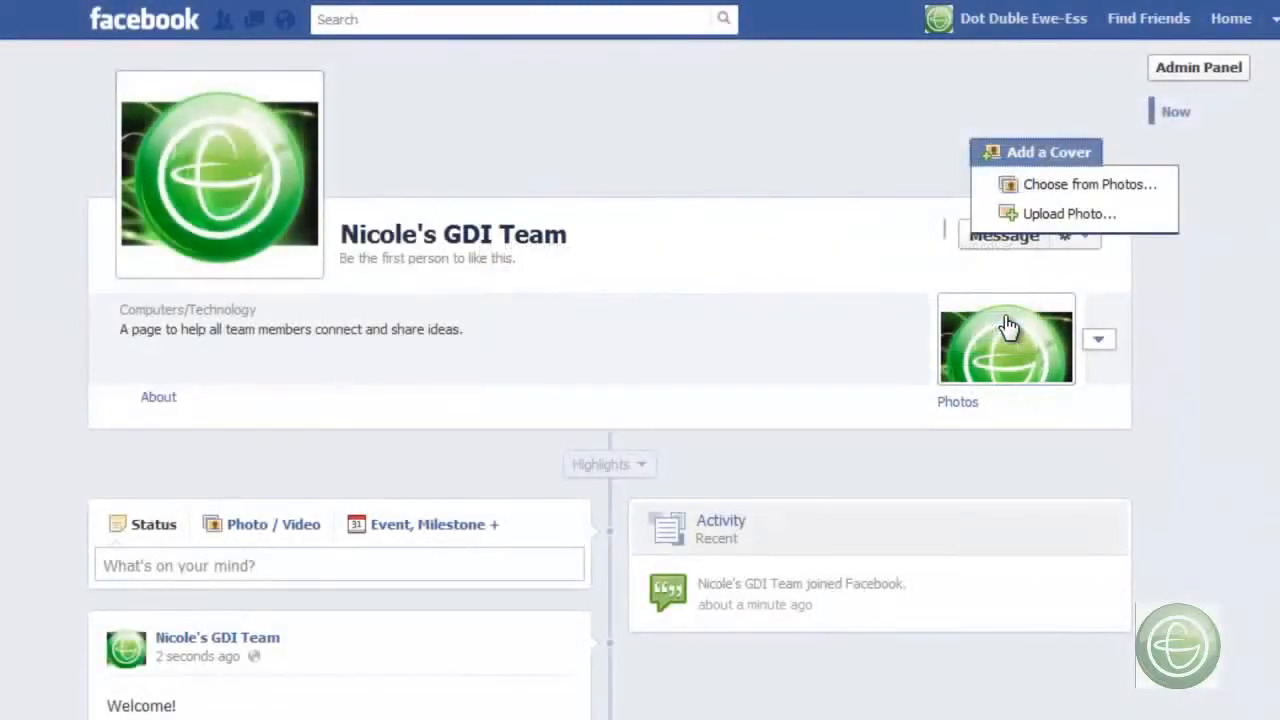
left_click(1086, 215)
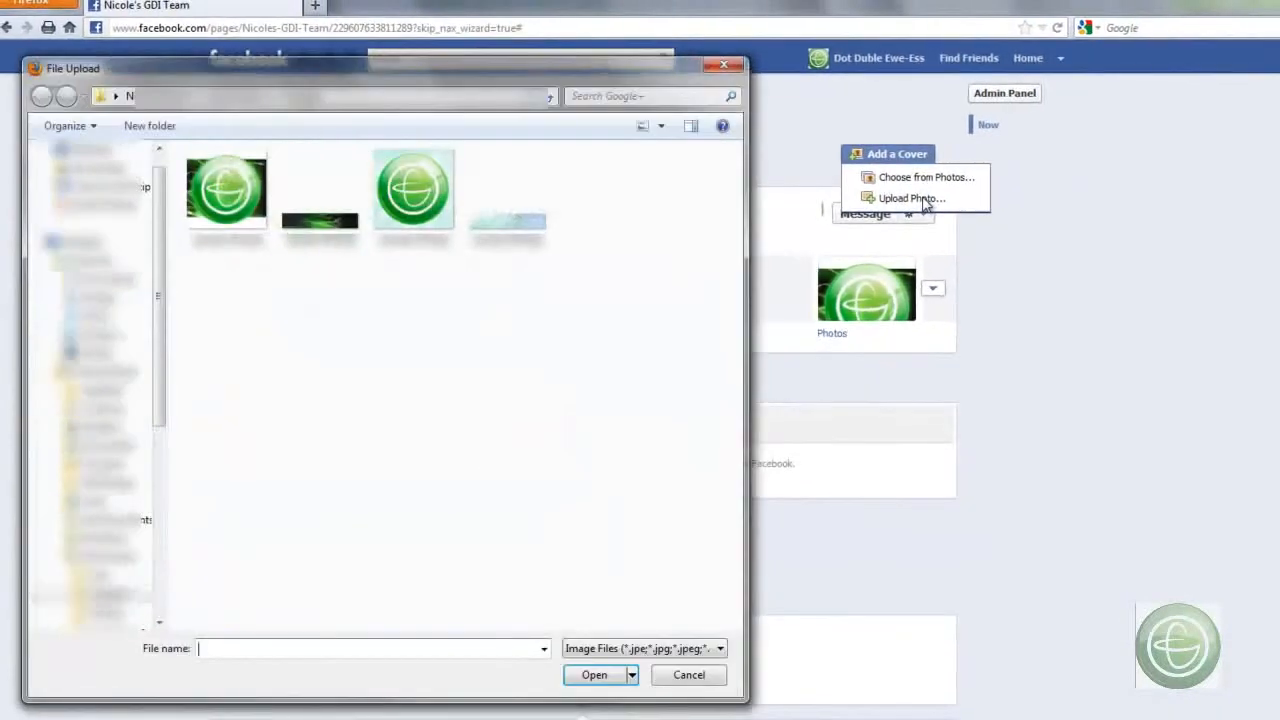
double_click(320, 224)
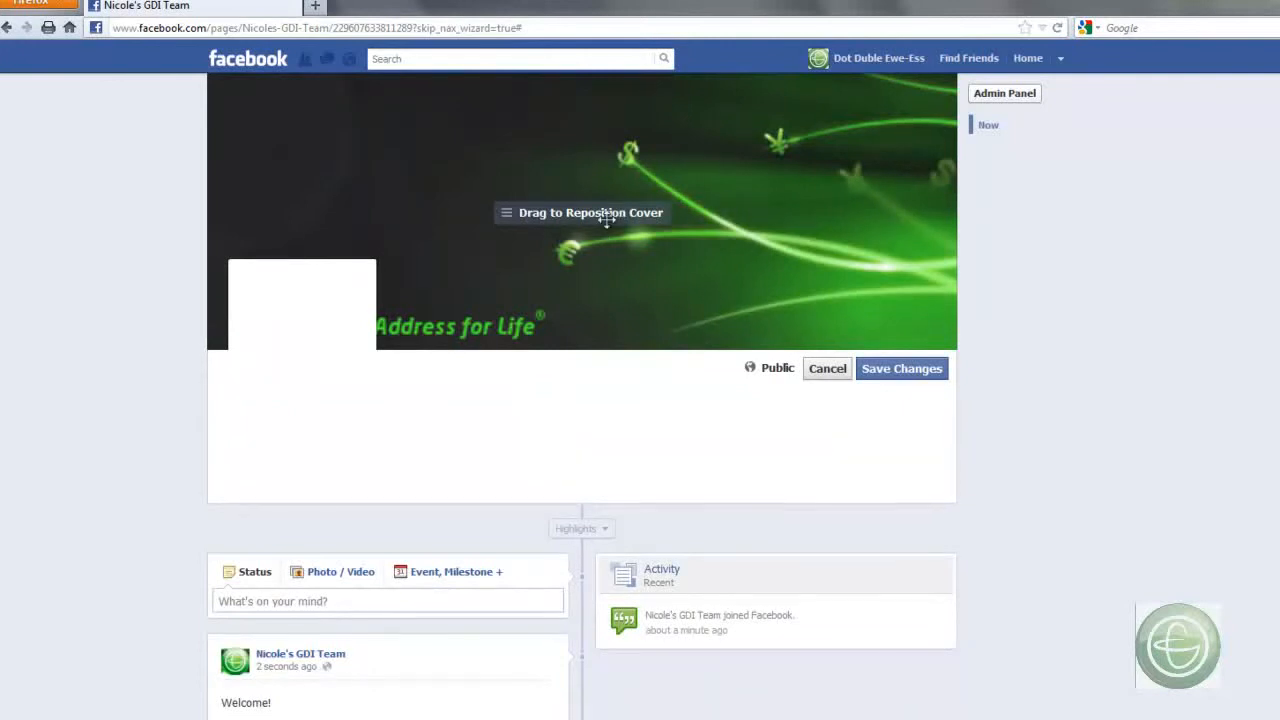
left_click(903, 369)
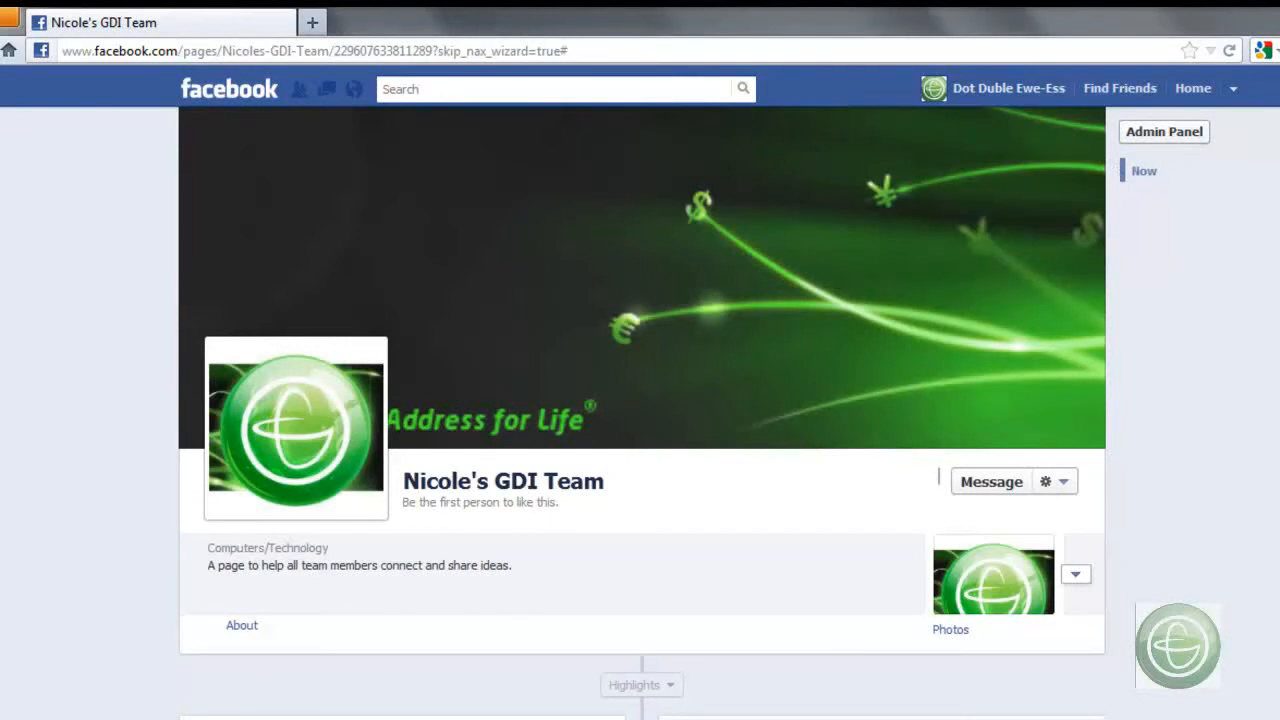
- Open the page's About details for editing, review the basic information fields, save the form and return to the page
scroll(938, 478, "down", 4)
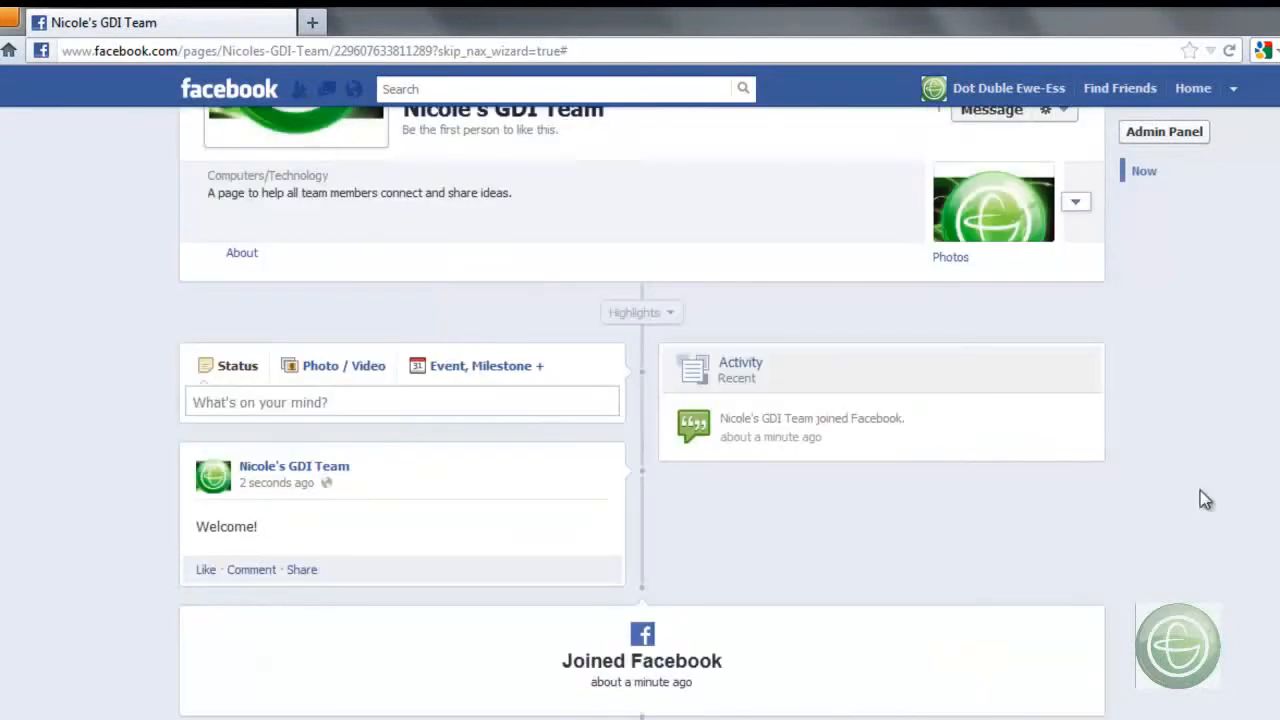
left_click(250, 256)
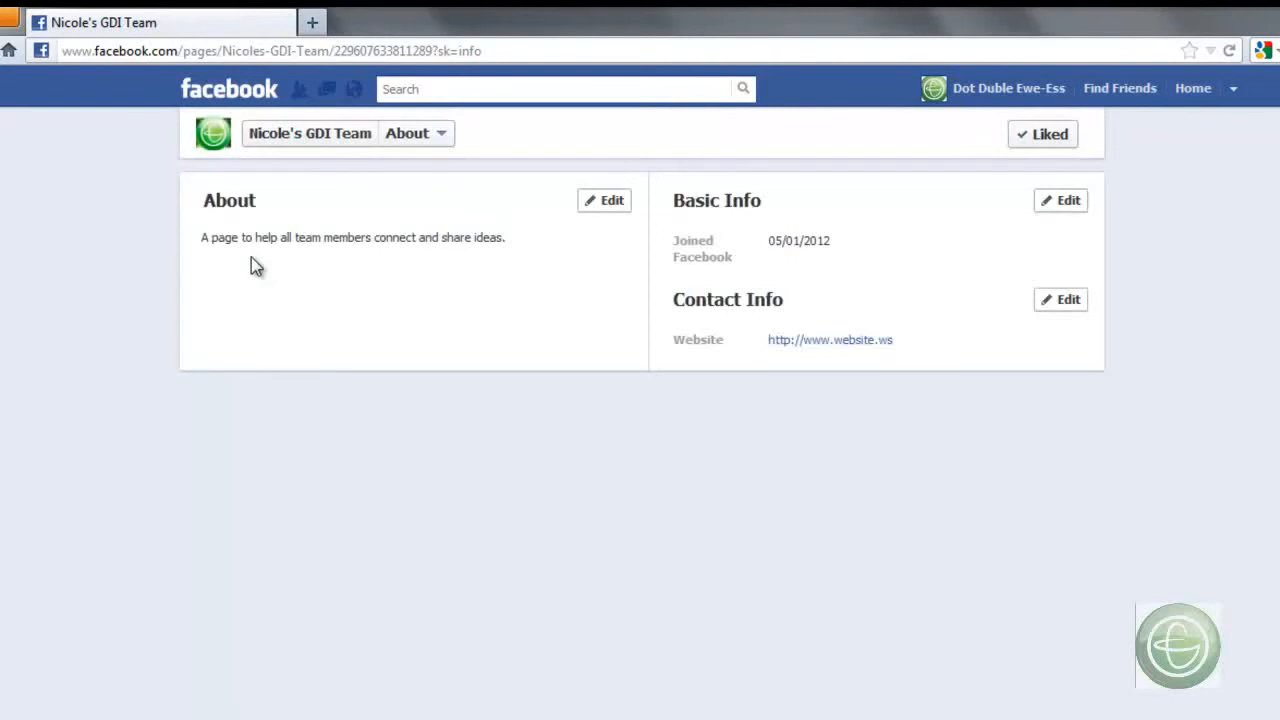
left_click(609, 204)
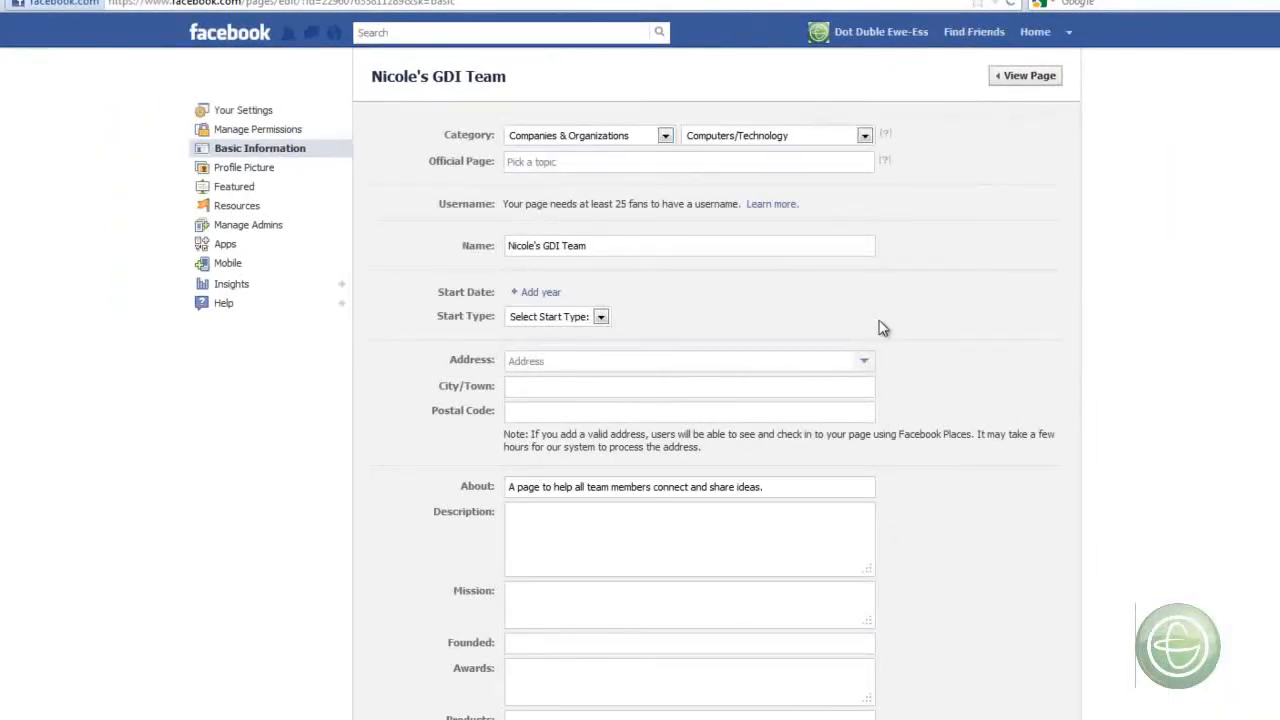
scroll(880, 318, "down", 3)
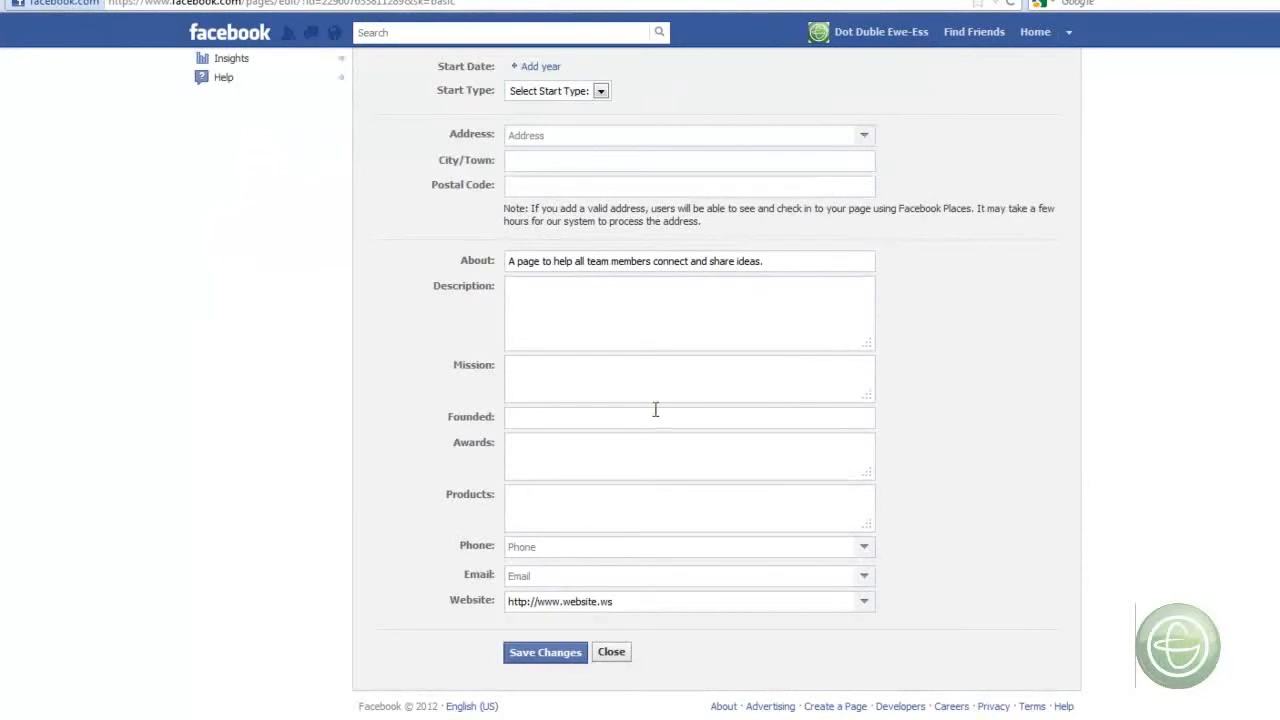
scroll(655, 409, "up", 2)
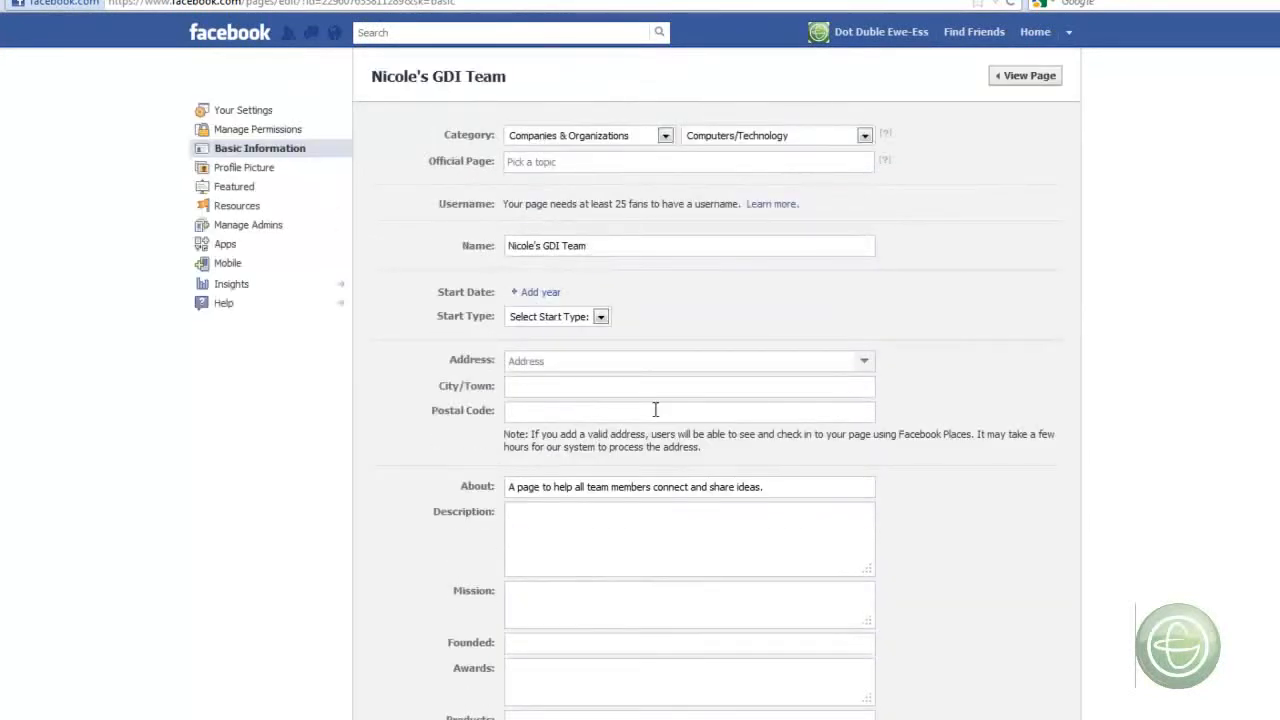
scroll(655, 409, "down", 2)
left_click(570, 653)
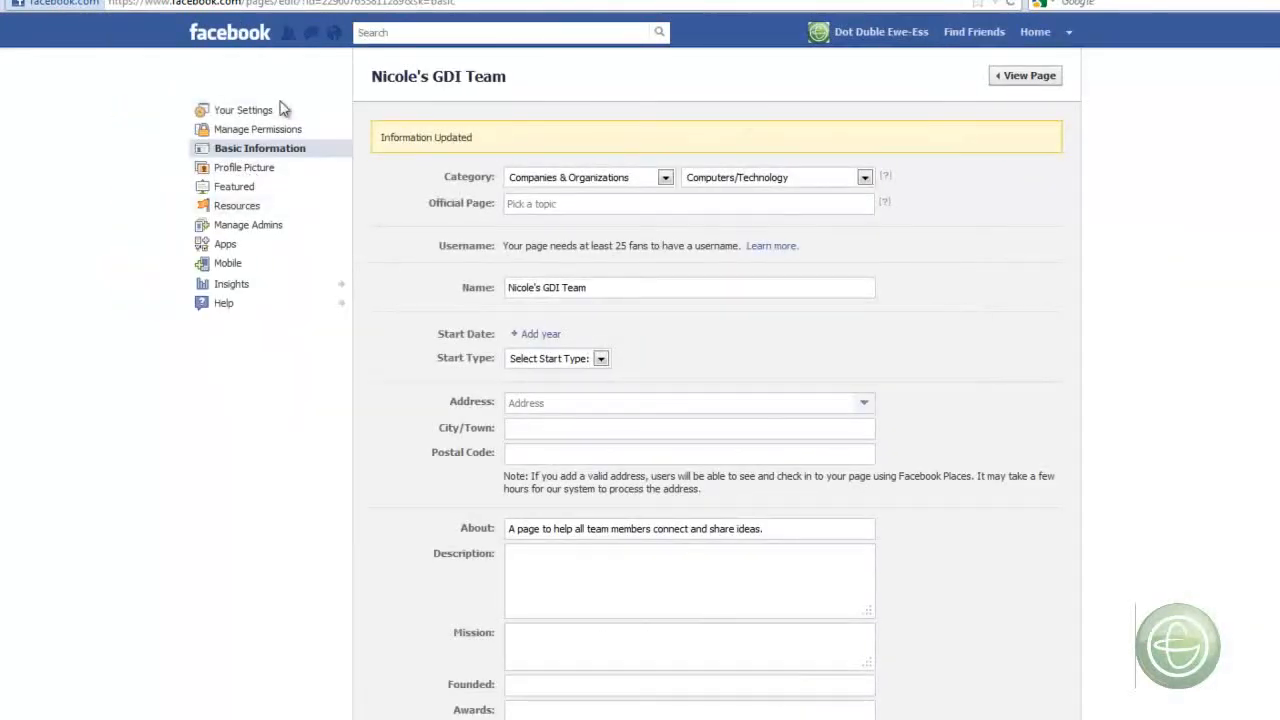
left_click(1044, 88)
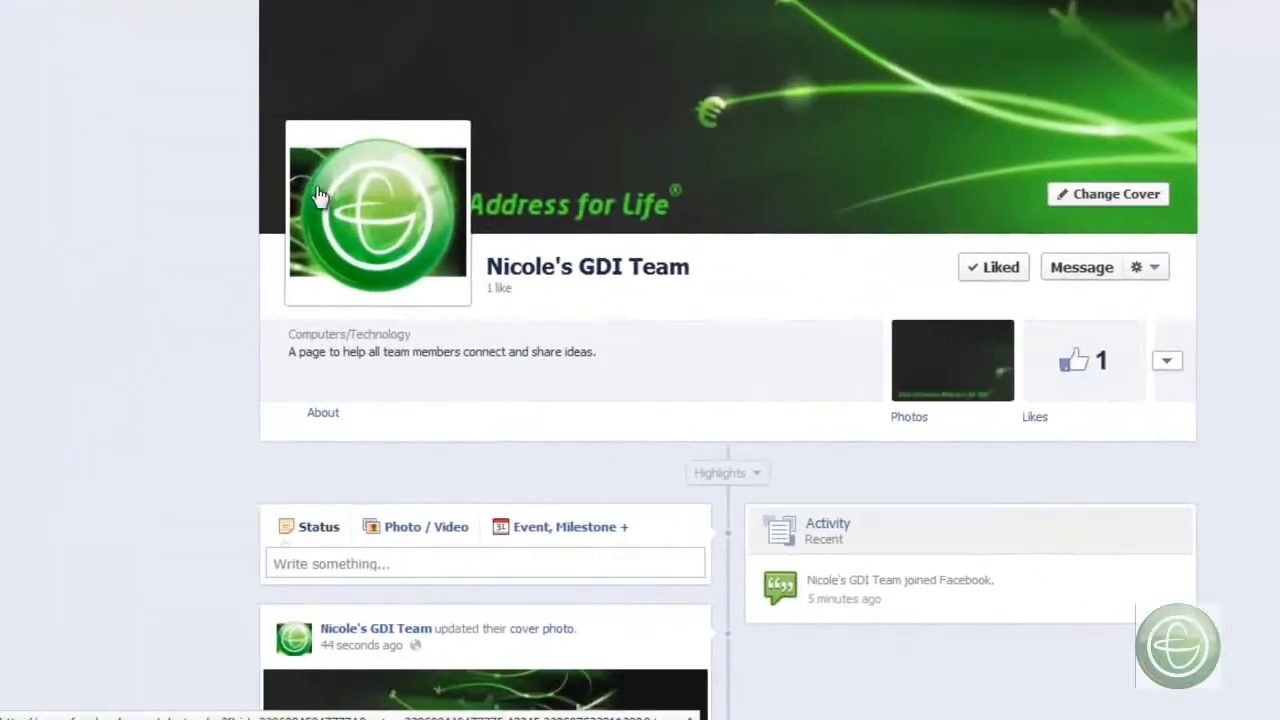
- Examine the timeline's status, photo/video and event posting options, leaving the new event form without creating an event
mouse_move(332, 199)
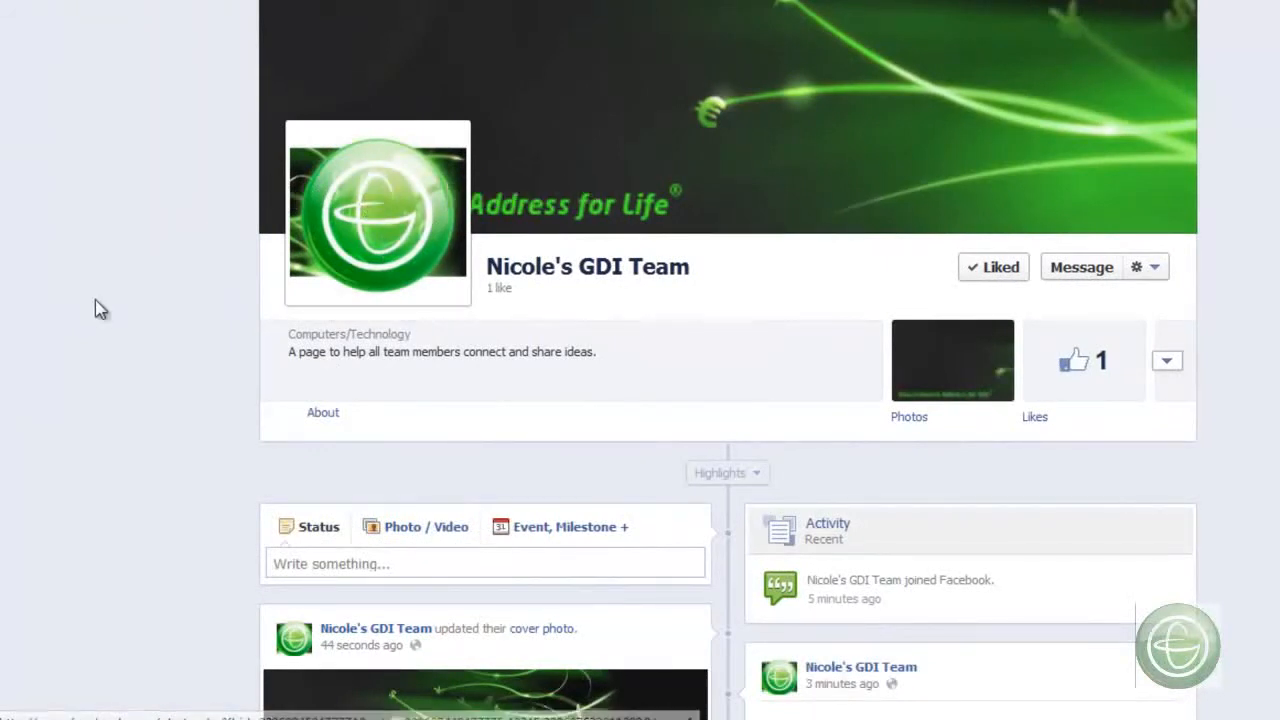
scroll(95, 305, "down", 4)
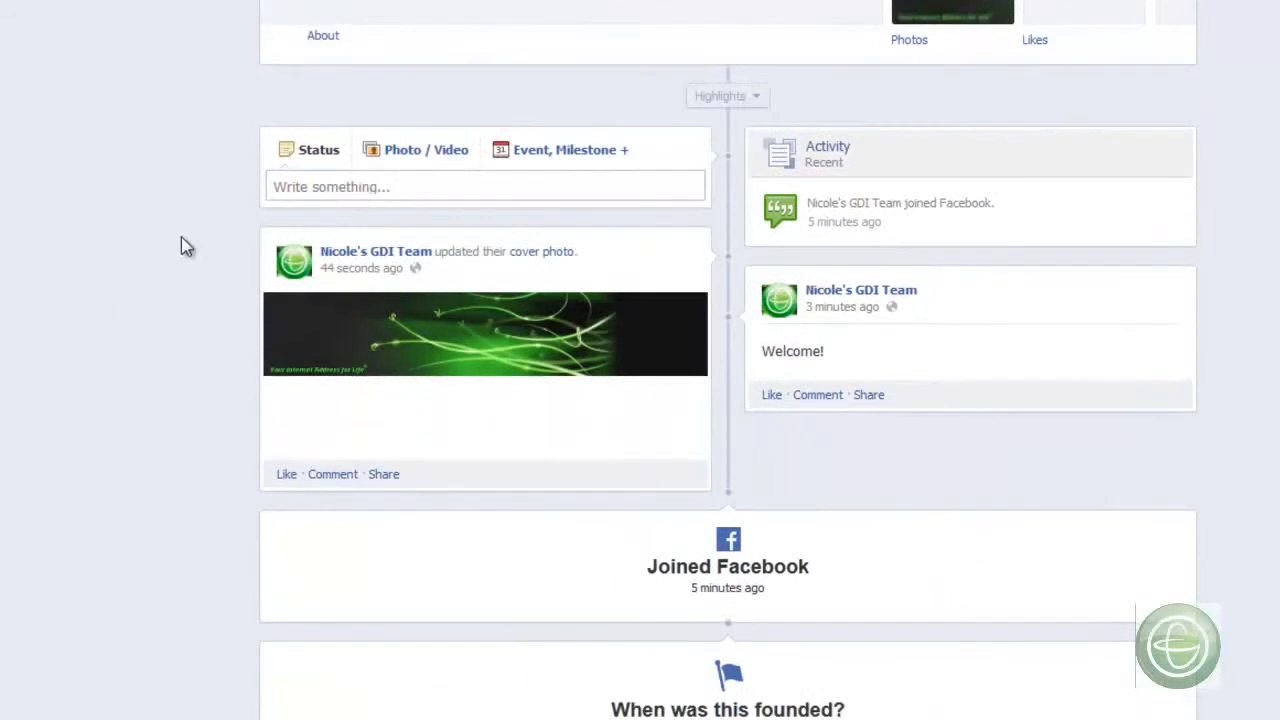
left_click(395, 191)
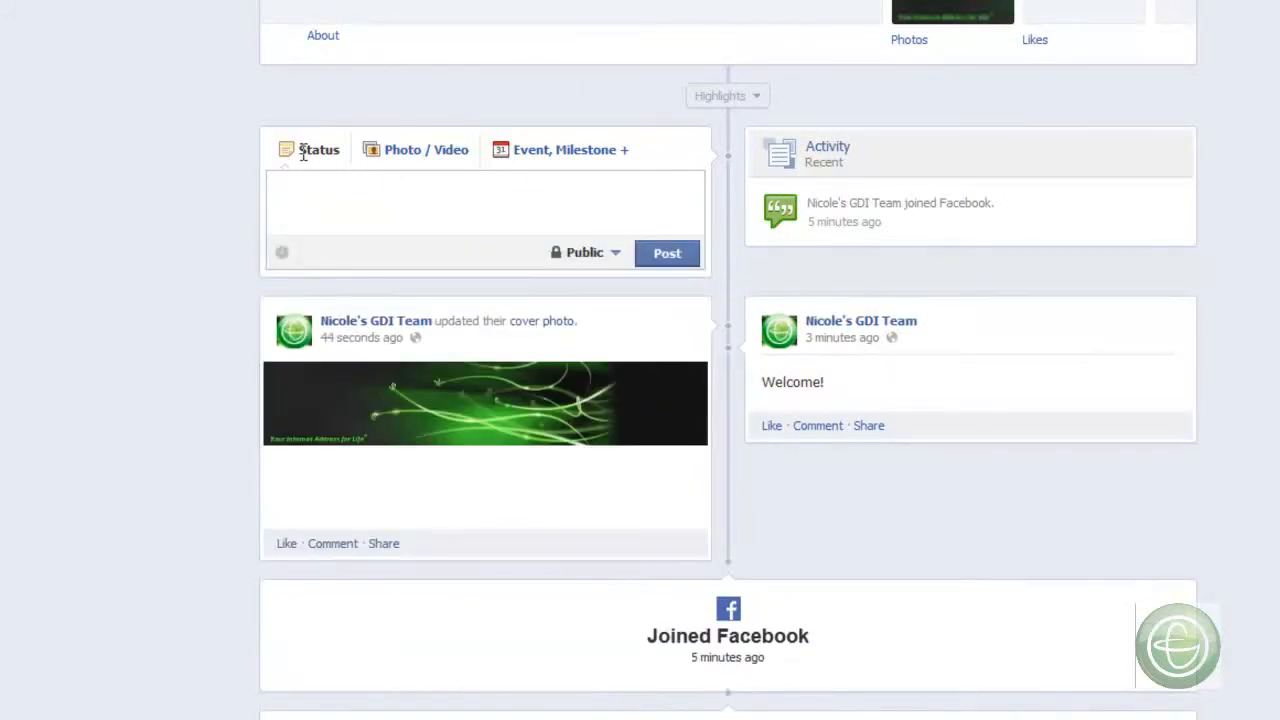
left_click(431, 163)
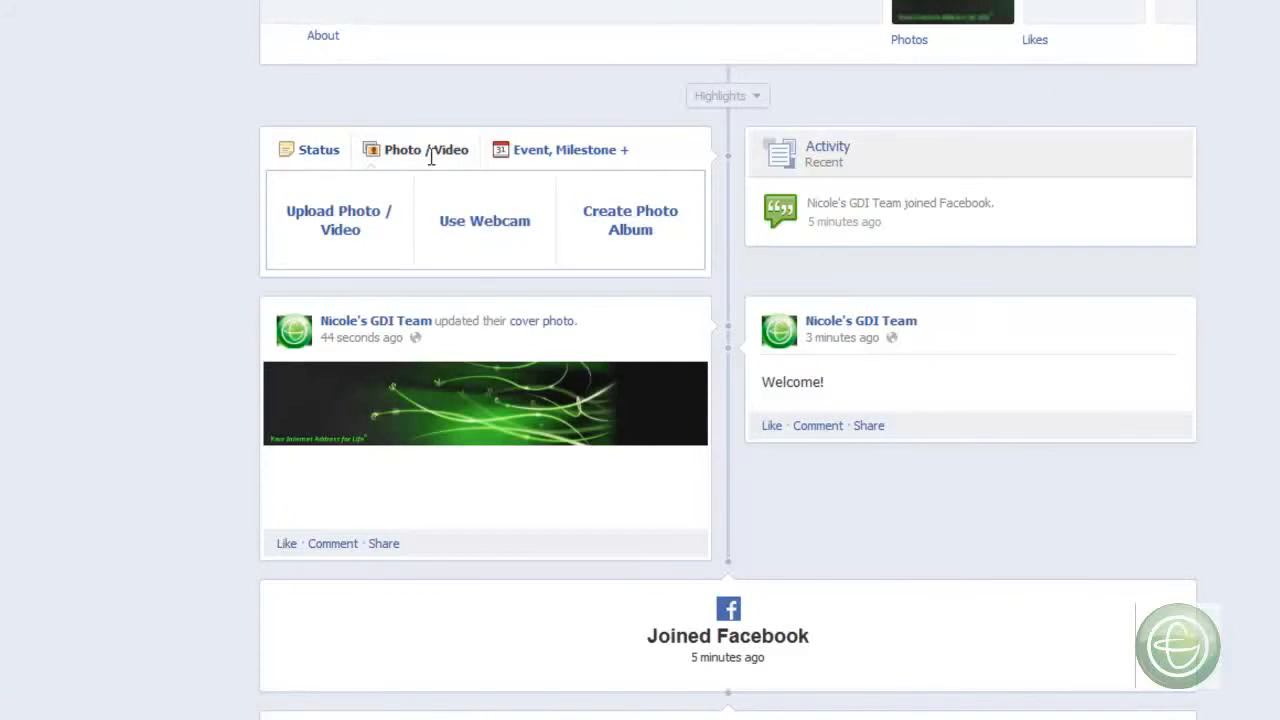
left_click(588, 151)
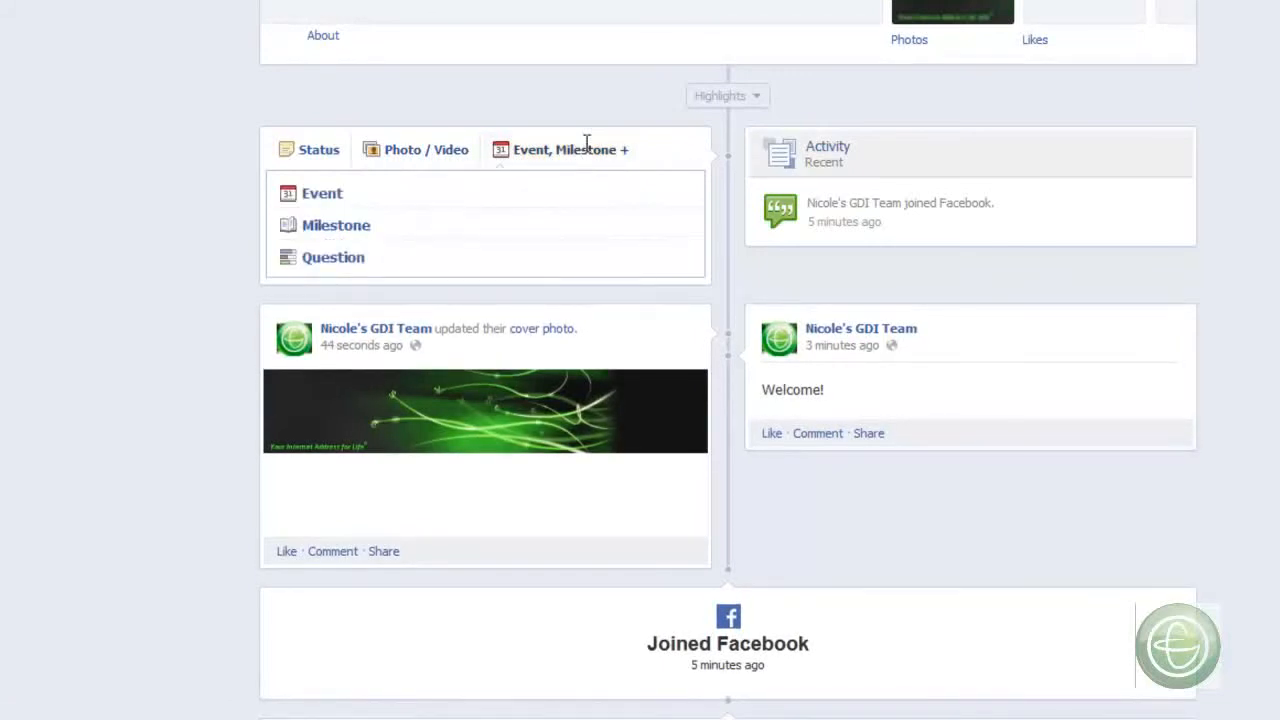
left_click(322, 193)
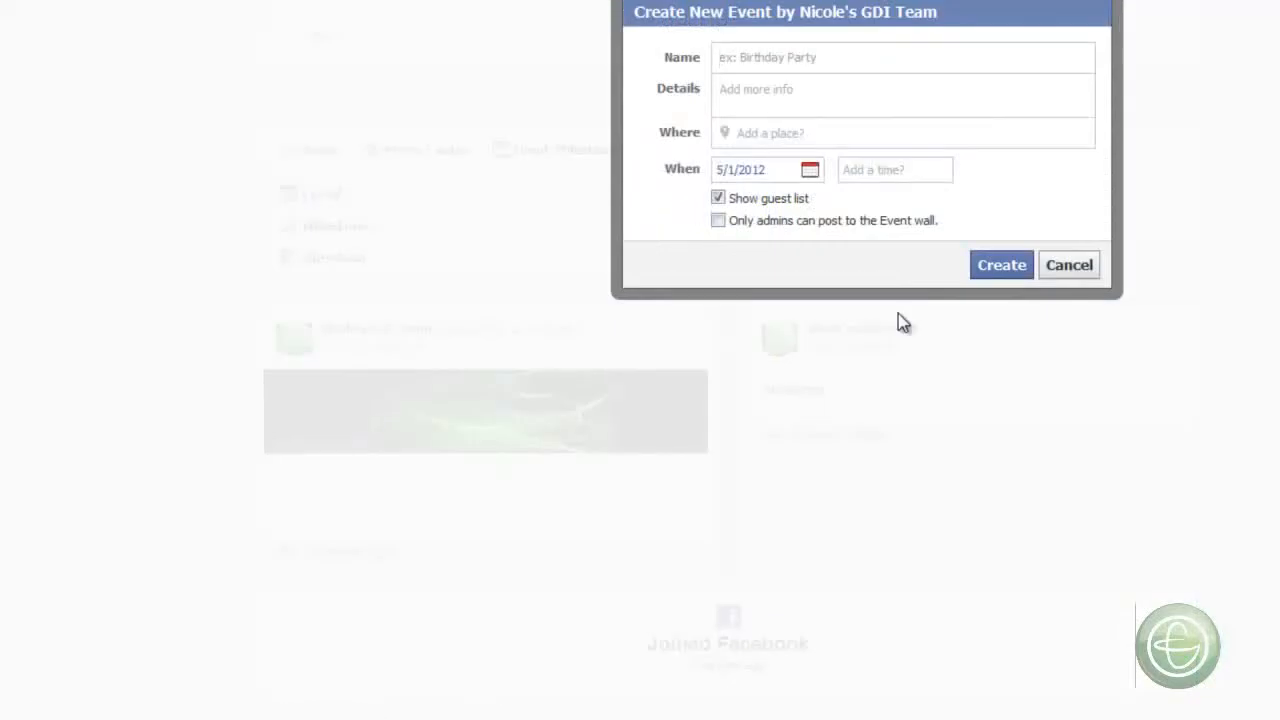
left_click(1052, 268)
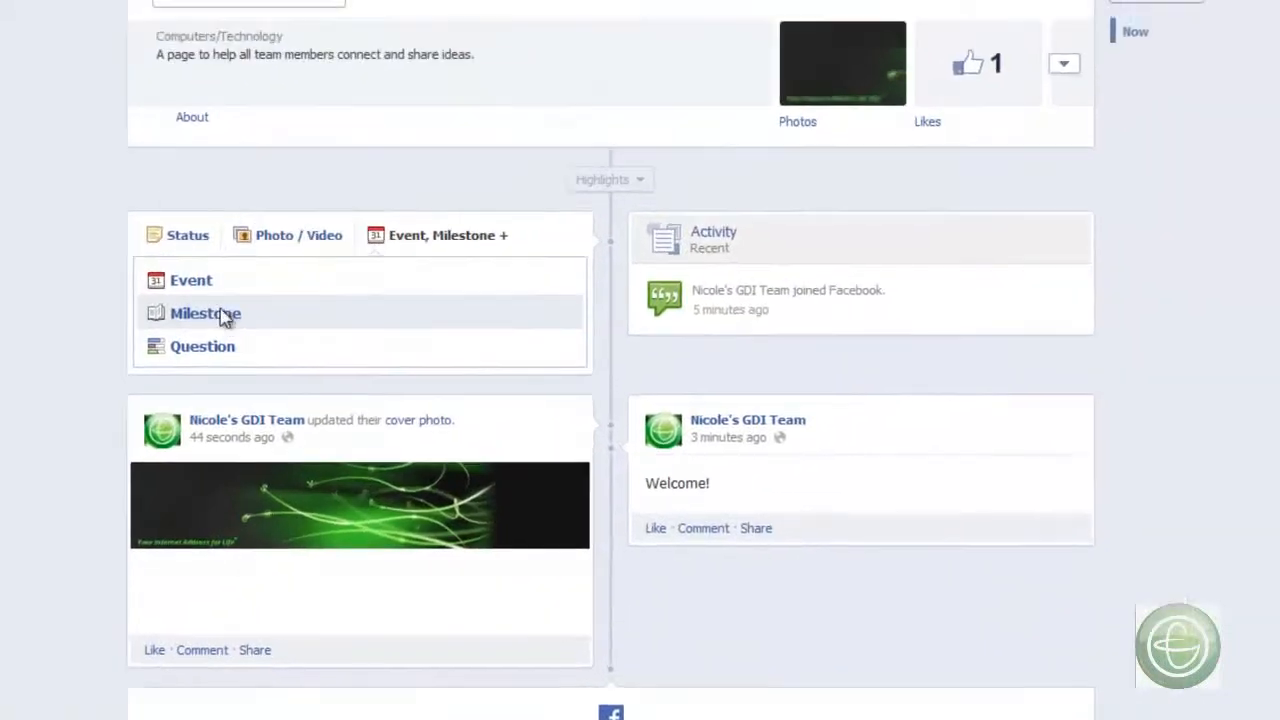
- Start a milestone and save the page's required start date as February 11, 2011, with the start type "was founded"
left_click(355, 229)
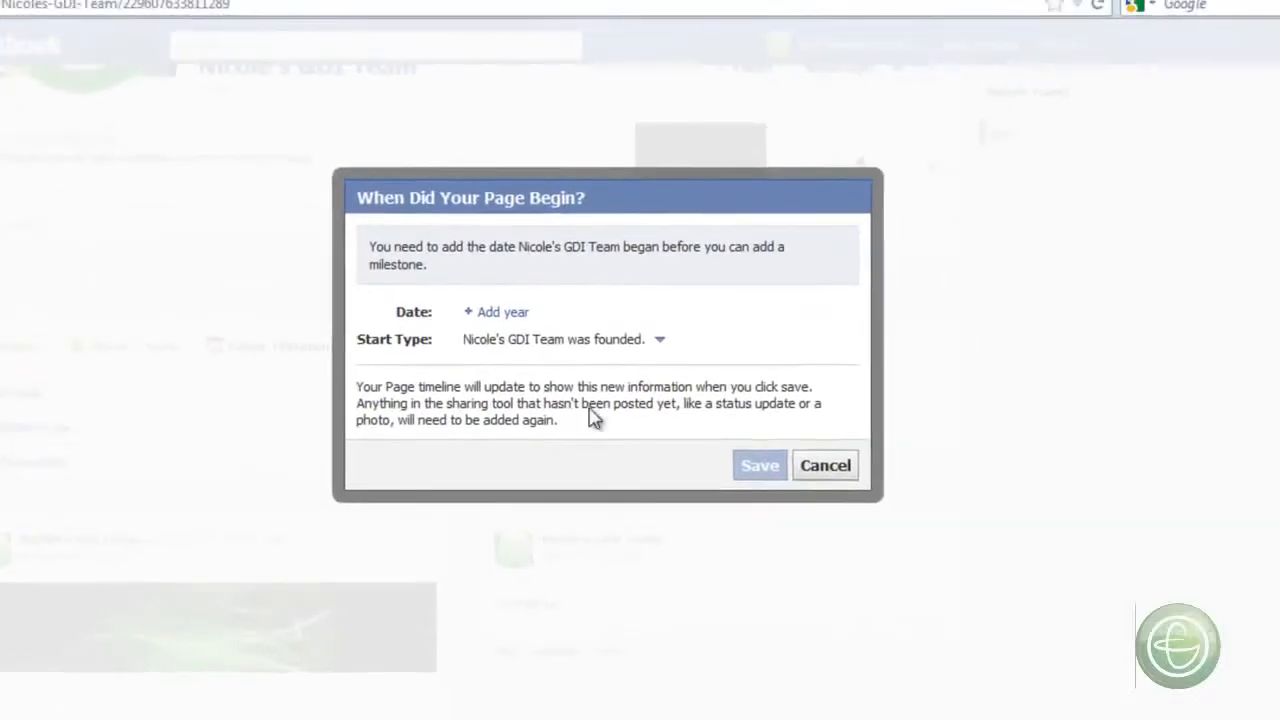
left_click(502, 312)
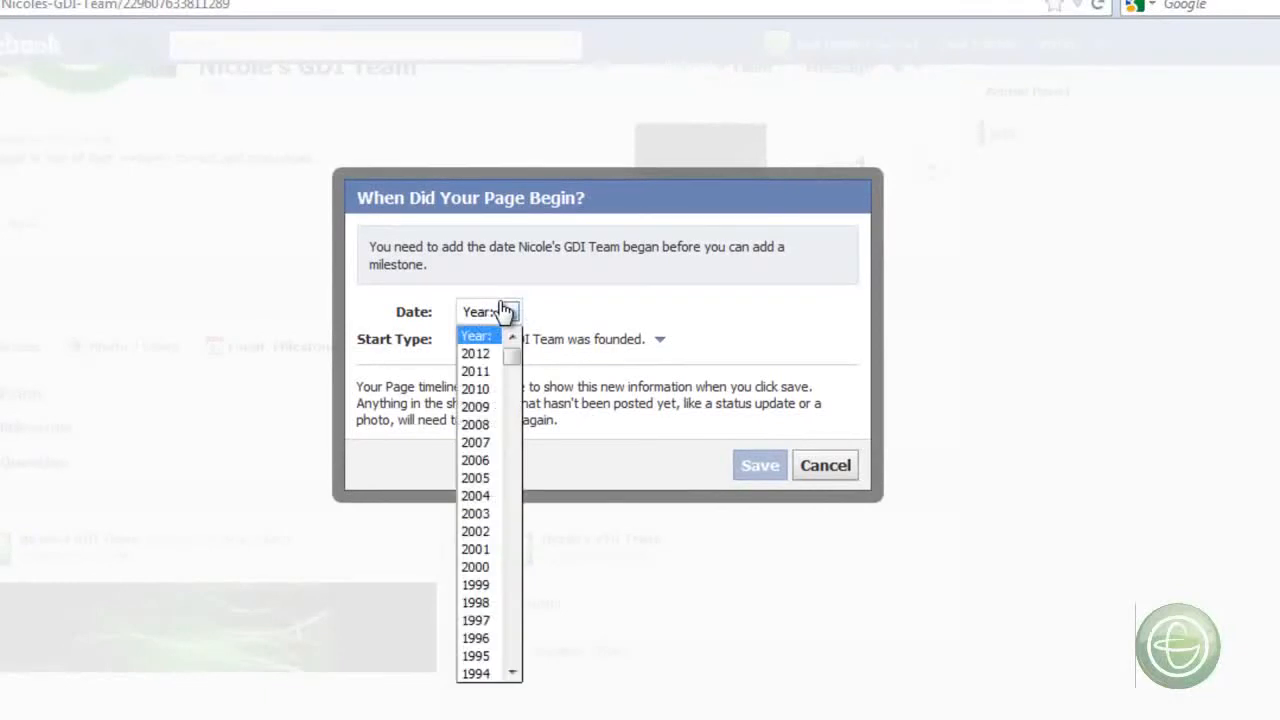
left_click(478, 371)
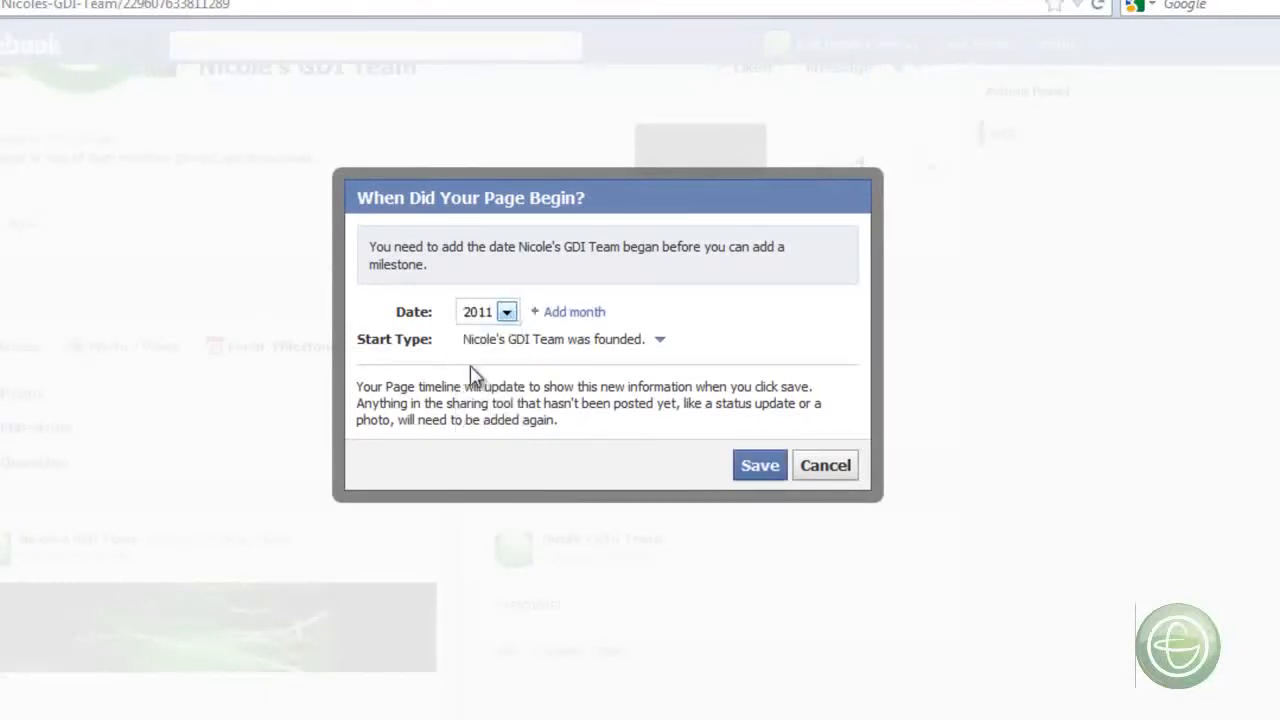
left_click(662, 341)
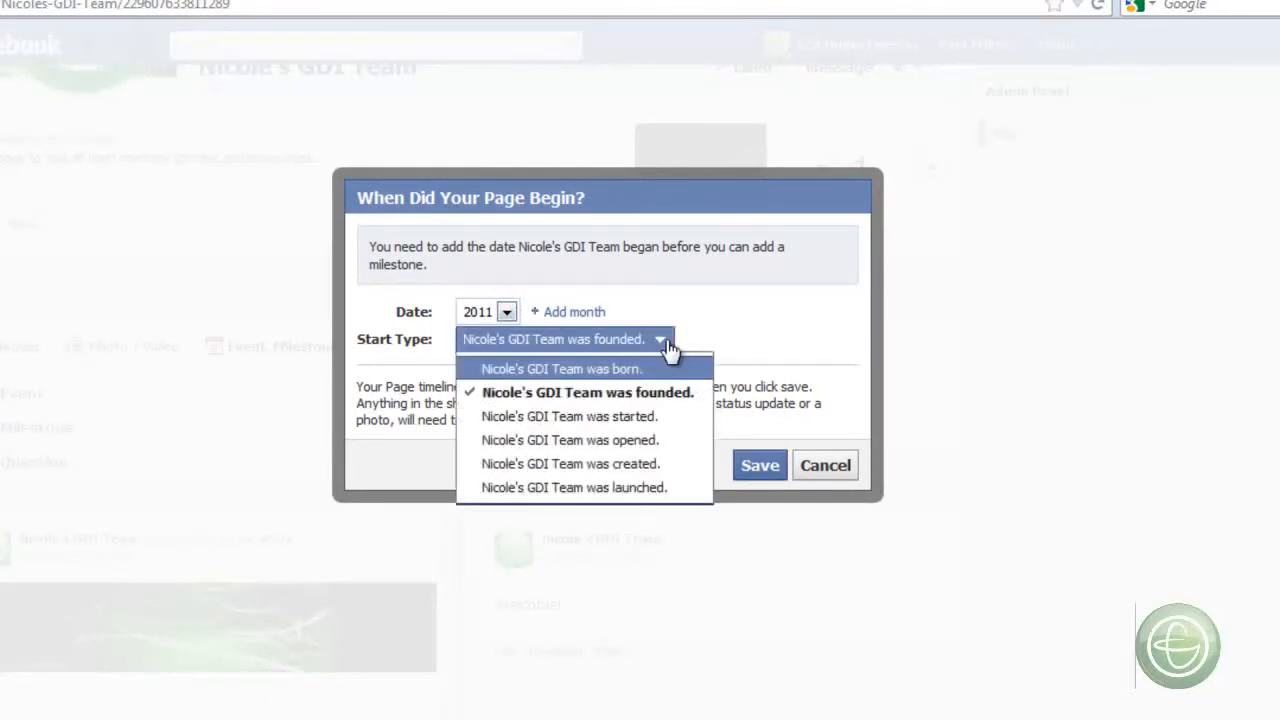
left_click(680, 392)
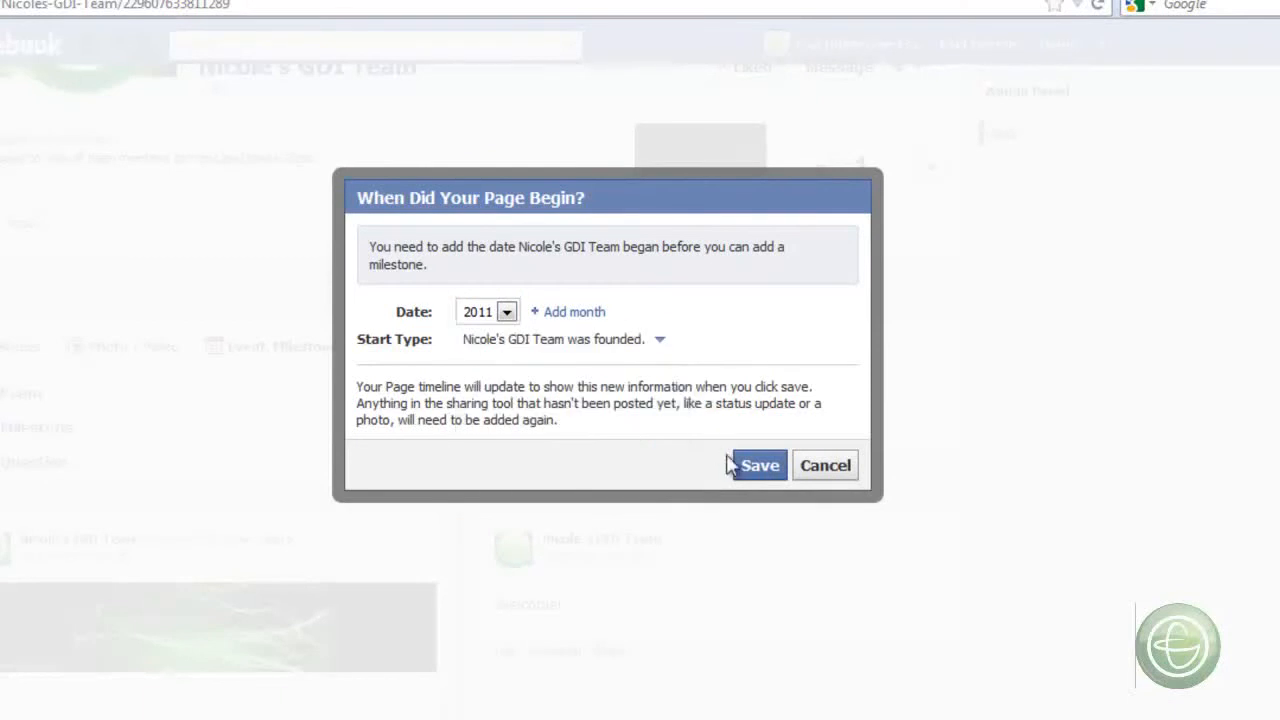
left_click(575, 313)
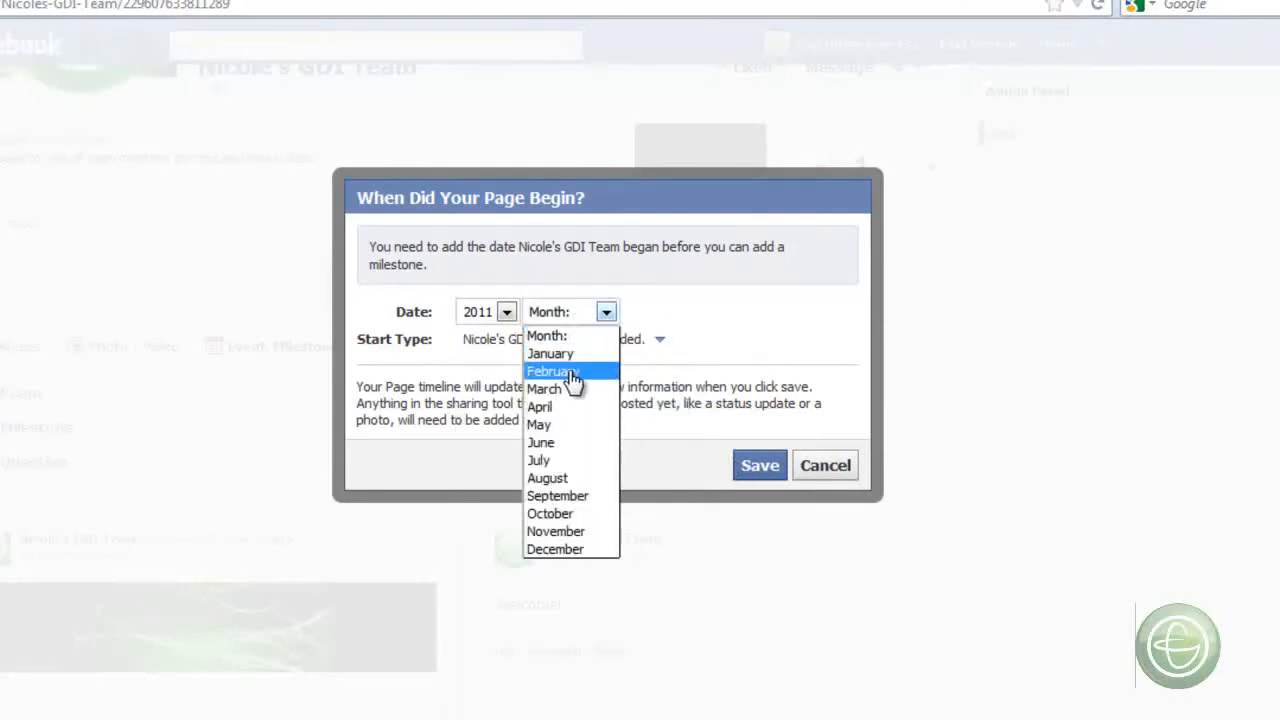
left_click(570, 372)
left_click(663, 314)
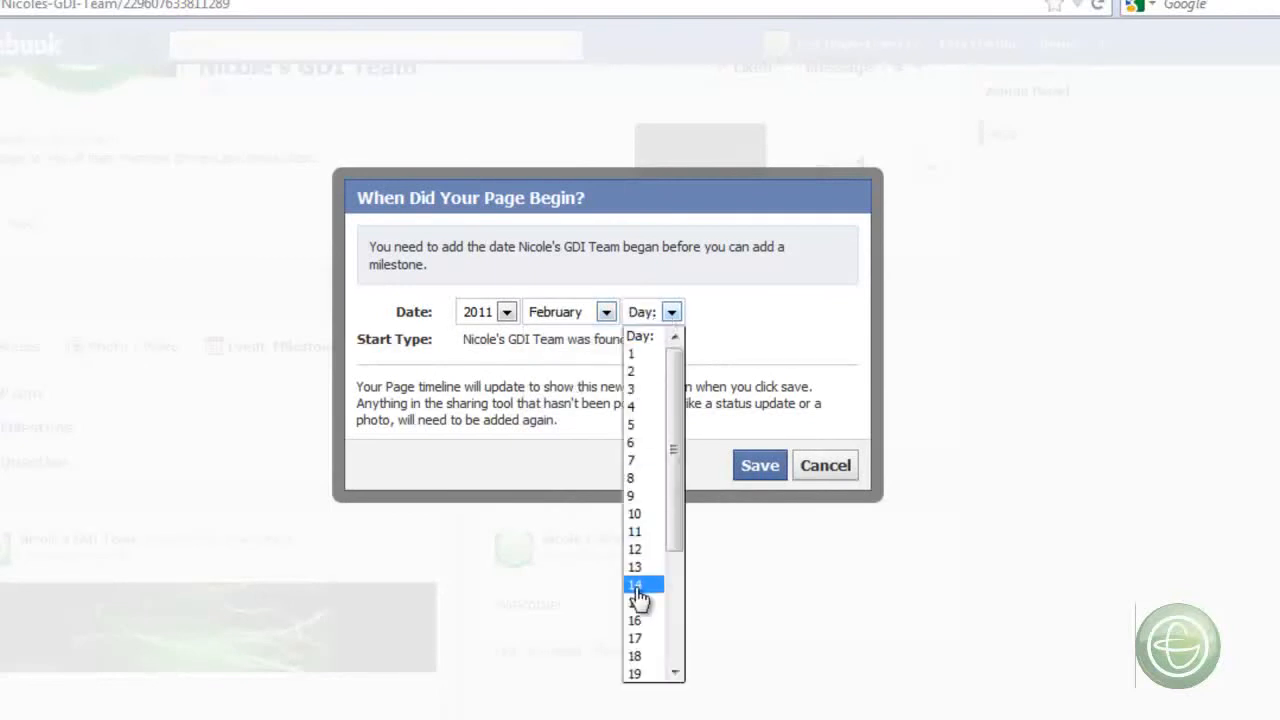
left_click(644, 538)
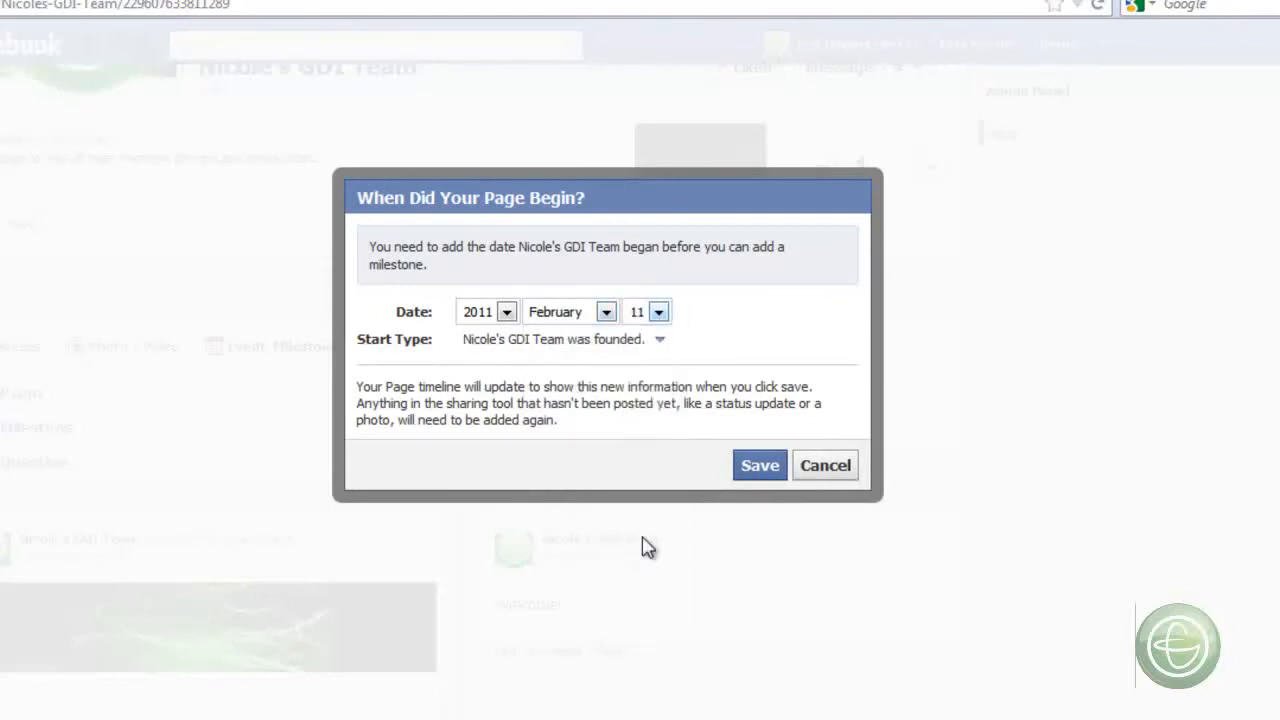
left_click(760, 467)
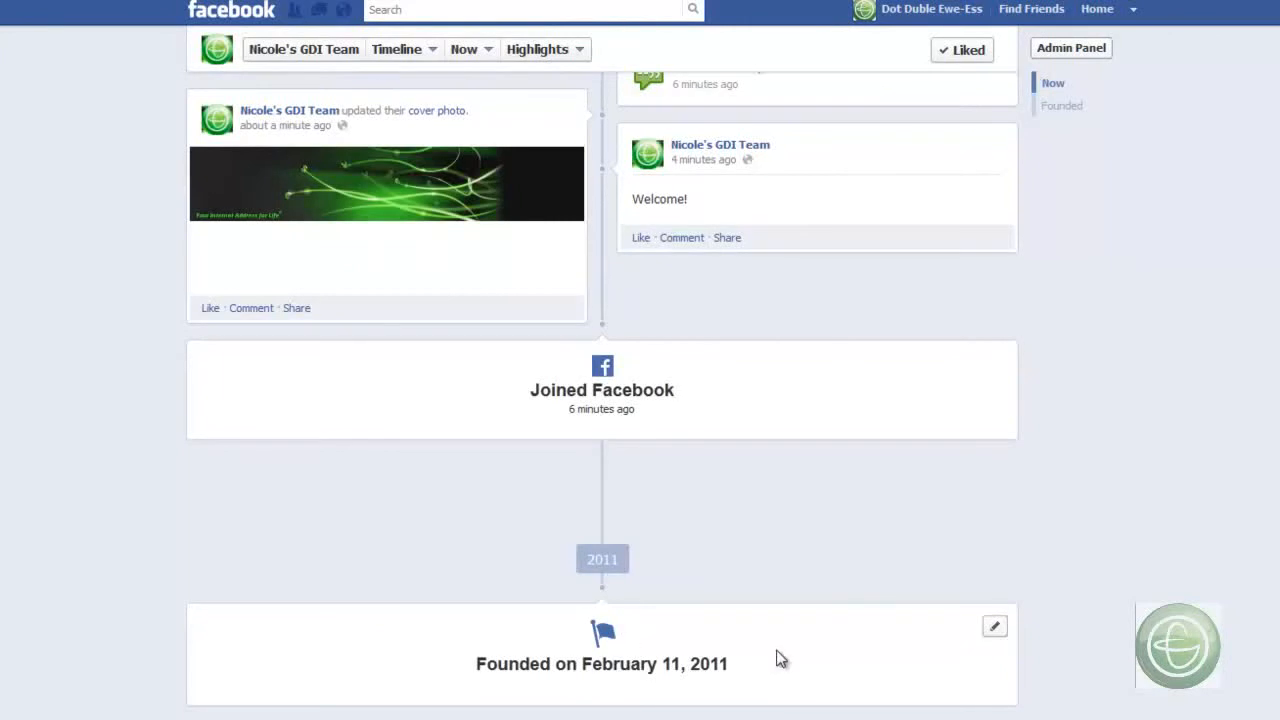
- Examine the founding entry through the timeline's Founded date link and return to the posting area
scroll(1036, 620, "up", 5)
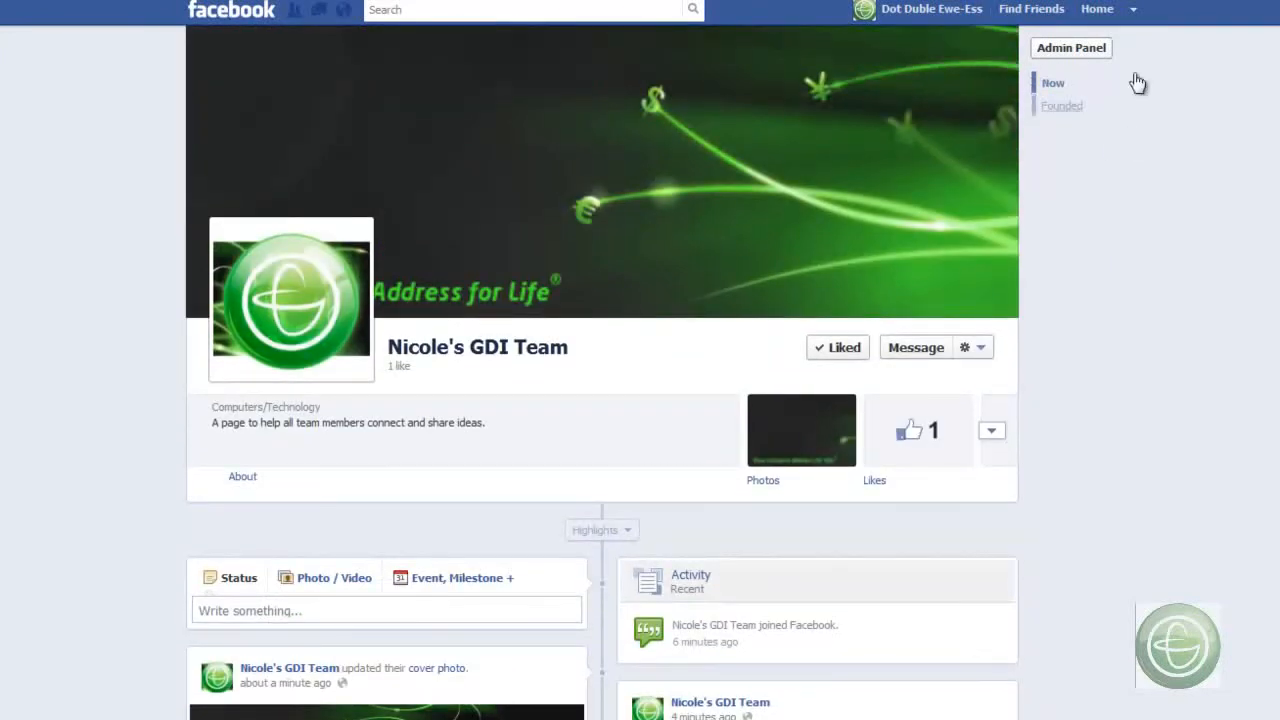
left_click(1060, 107)
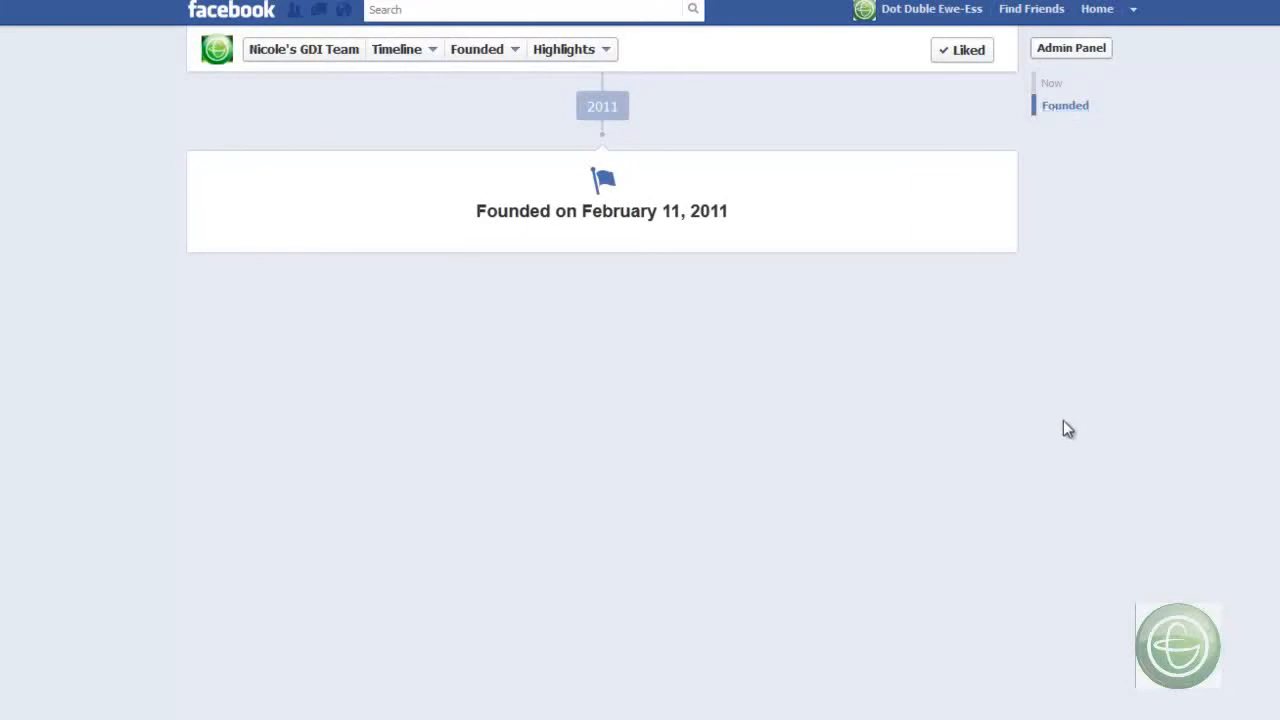
scroll(1063, 420, "up", 5)
scroll(1063, 420, "up", 2)
scroll(1063, 420, "down", 1)
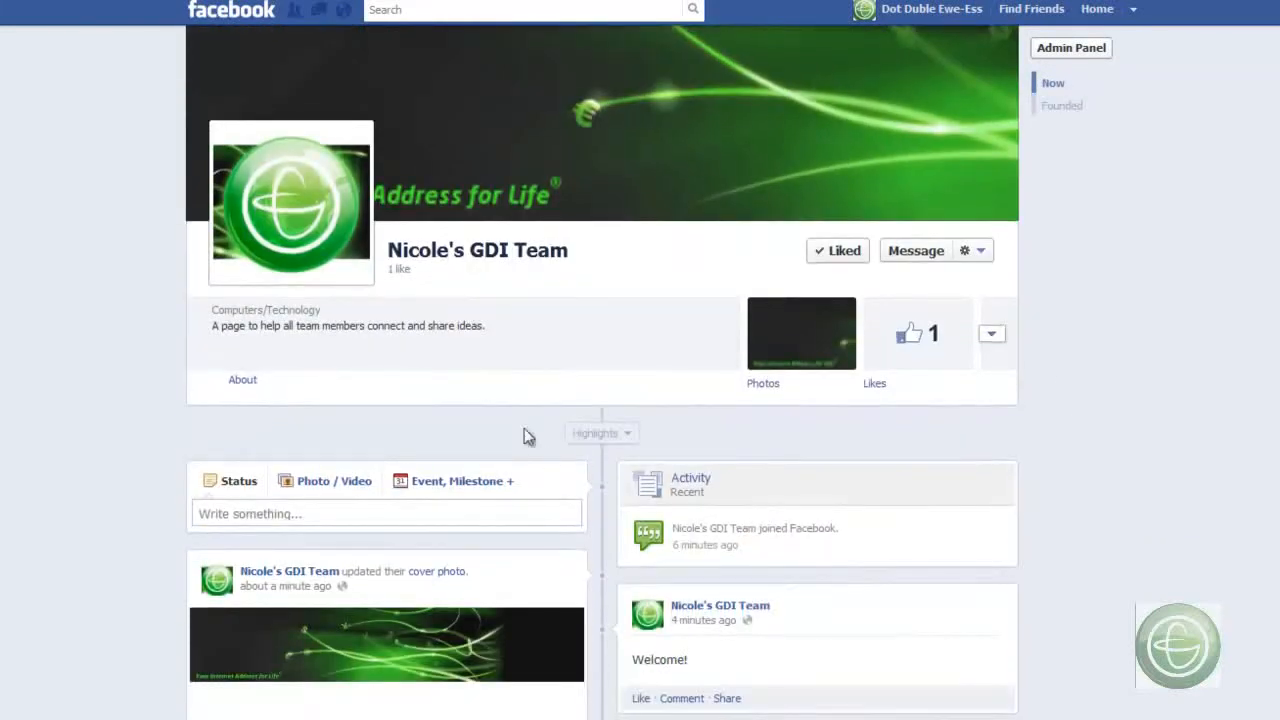
- Start a new milestone on the page and name its event "Created Facebook Page"
left_click(440, 484)
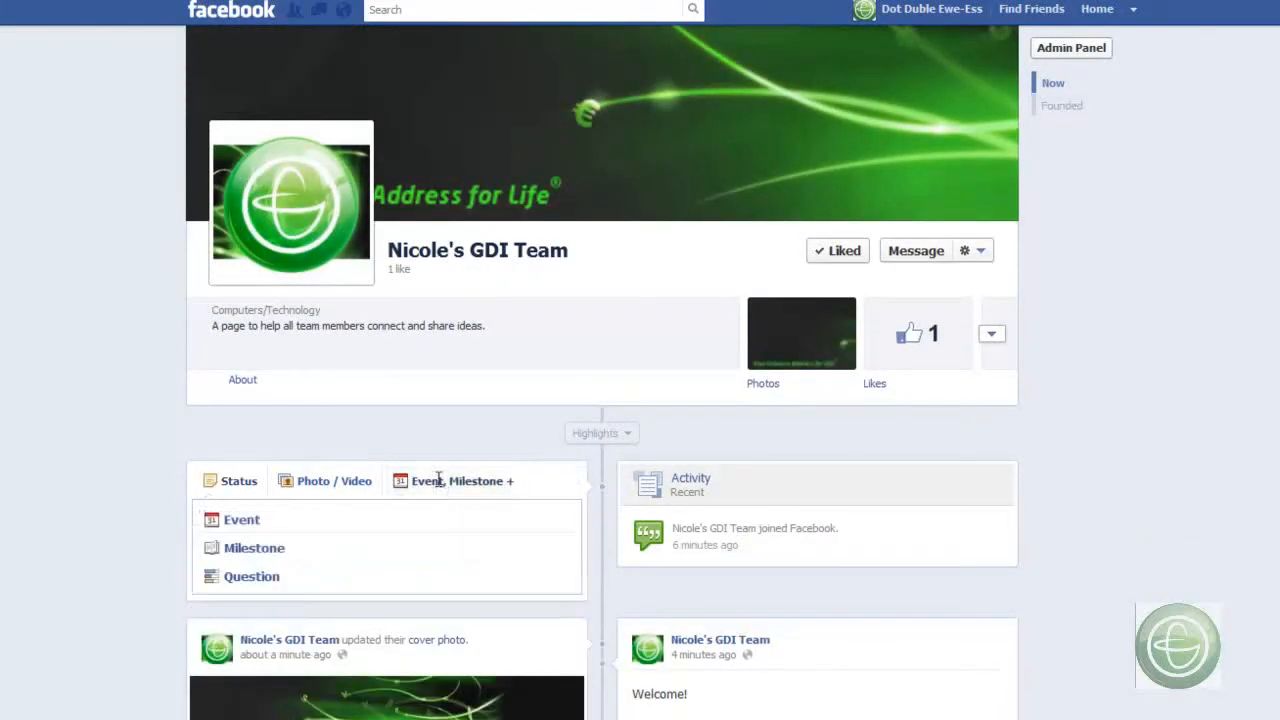
left_click(240, 544)
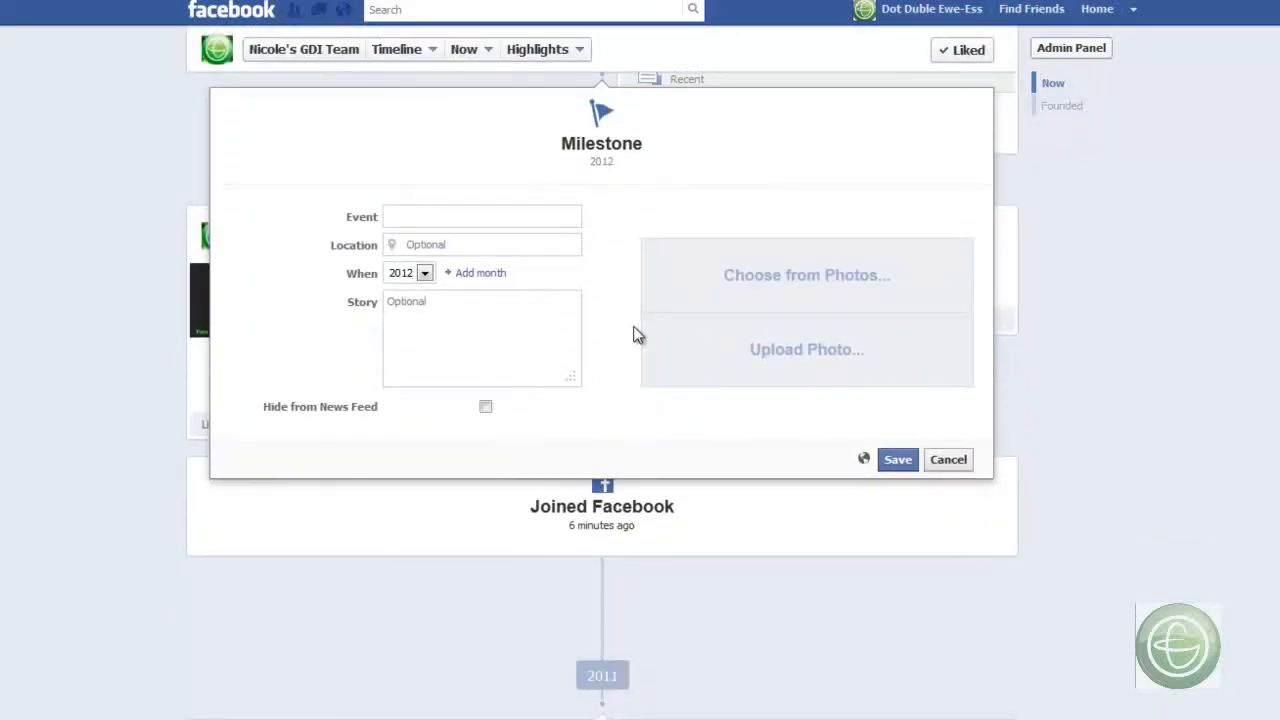
left_click(399, 217)
type("Created Facebook Page")
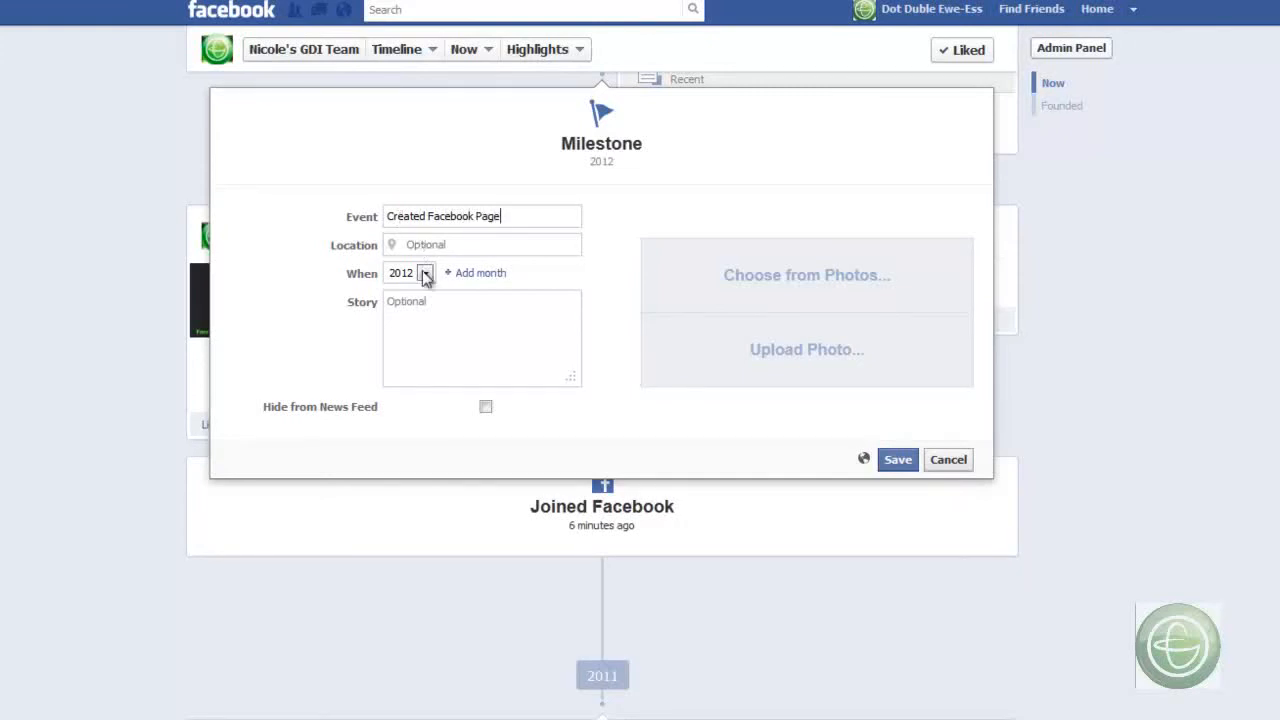
- Date the milestone May 1, 2012 and enter the story "Created Facebook page to help affiliate learn more."
left_click(479, 273)
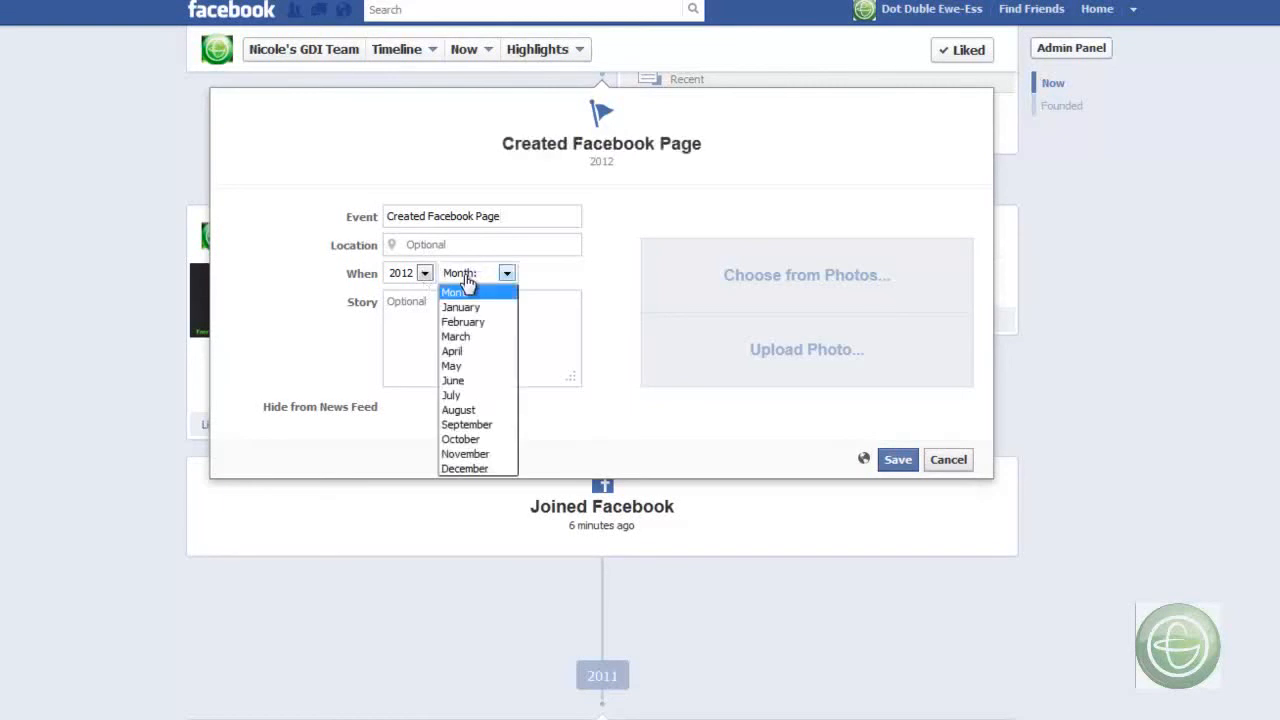
left_click(462, 364)
left_click(552, 276)
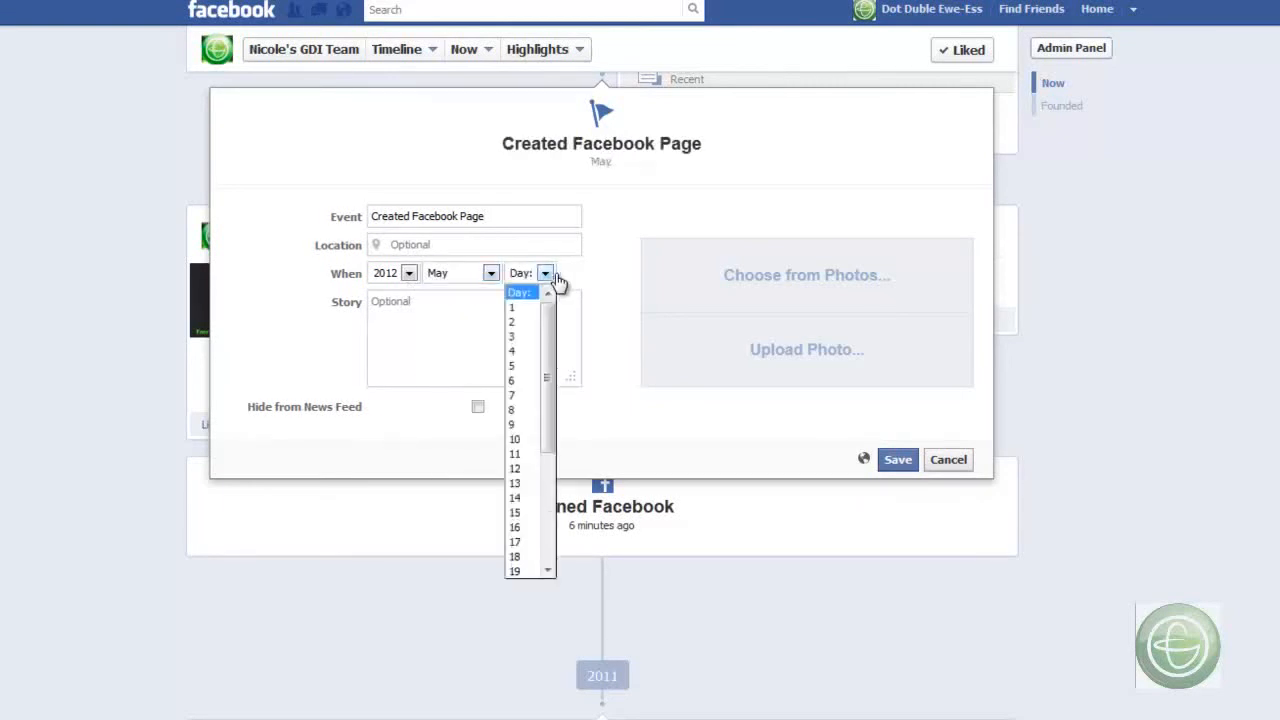
left_click(530, 316)
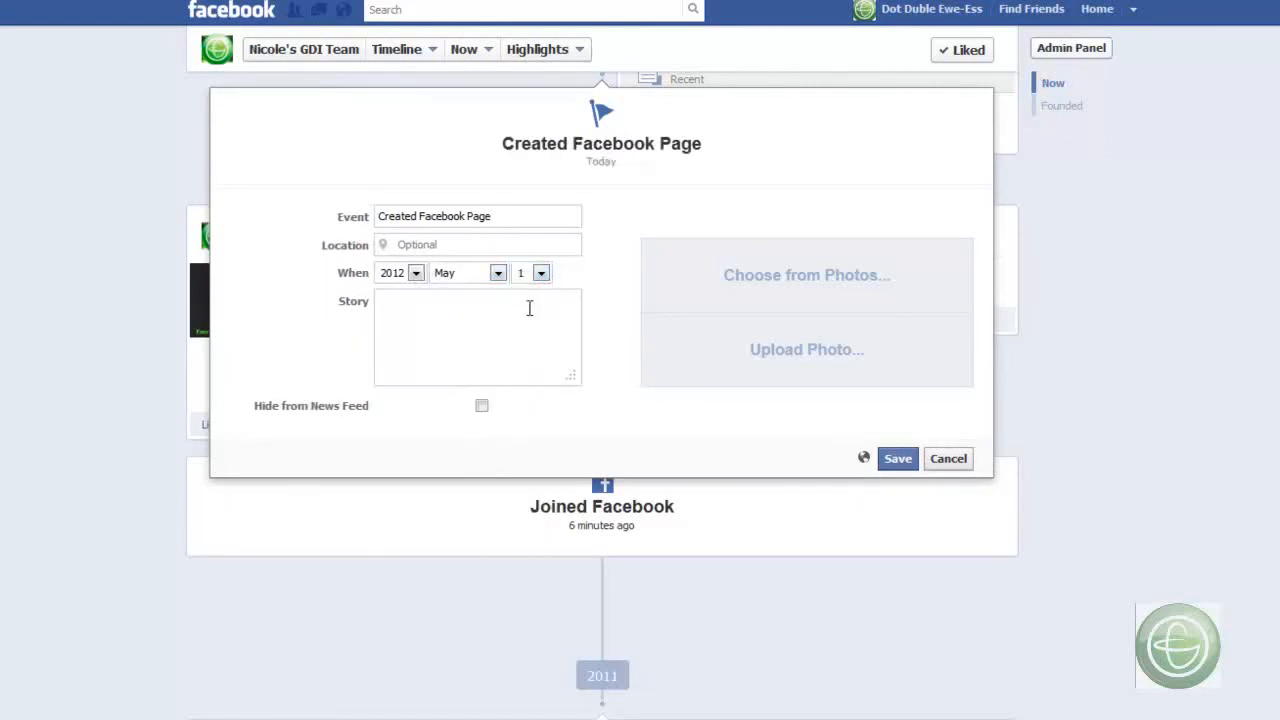
left_click(530, 308)
type("Created Facebook page to help affiliates learn more.")
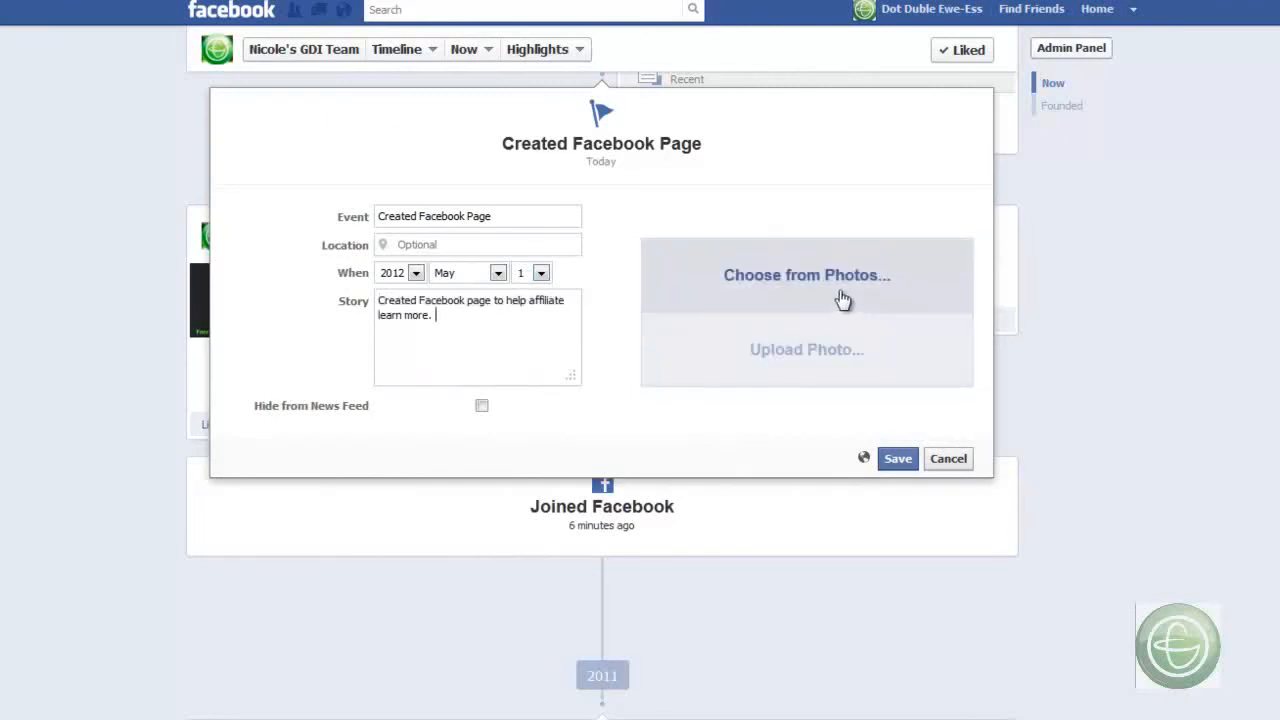
left_click(843, 296)
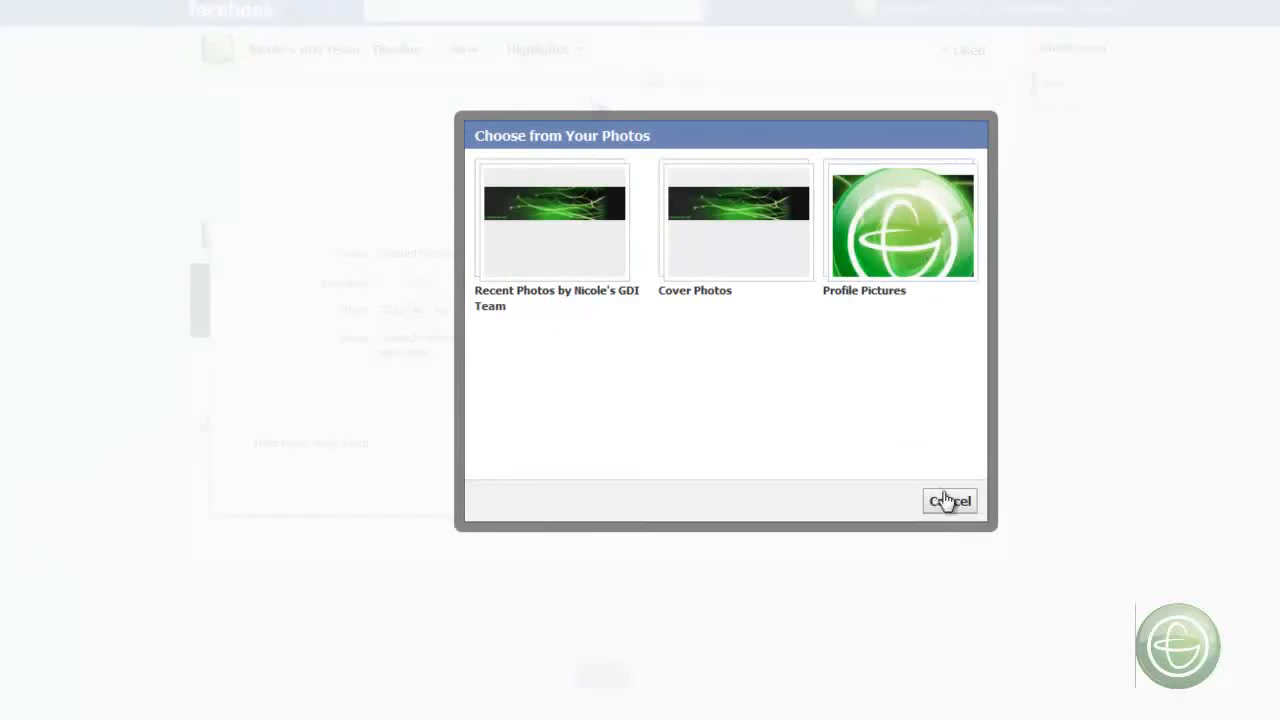
left_click(945, 502)
left_click(884, 379)
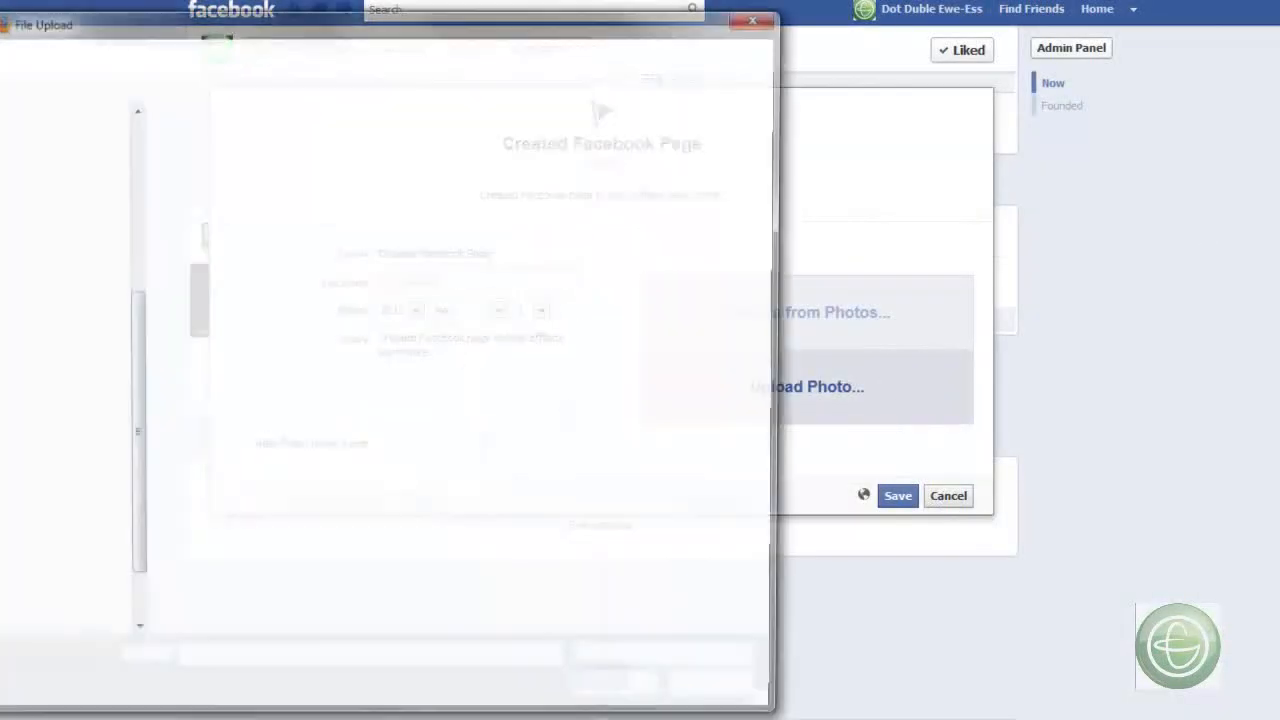
left_click(759, 16)
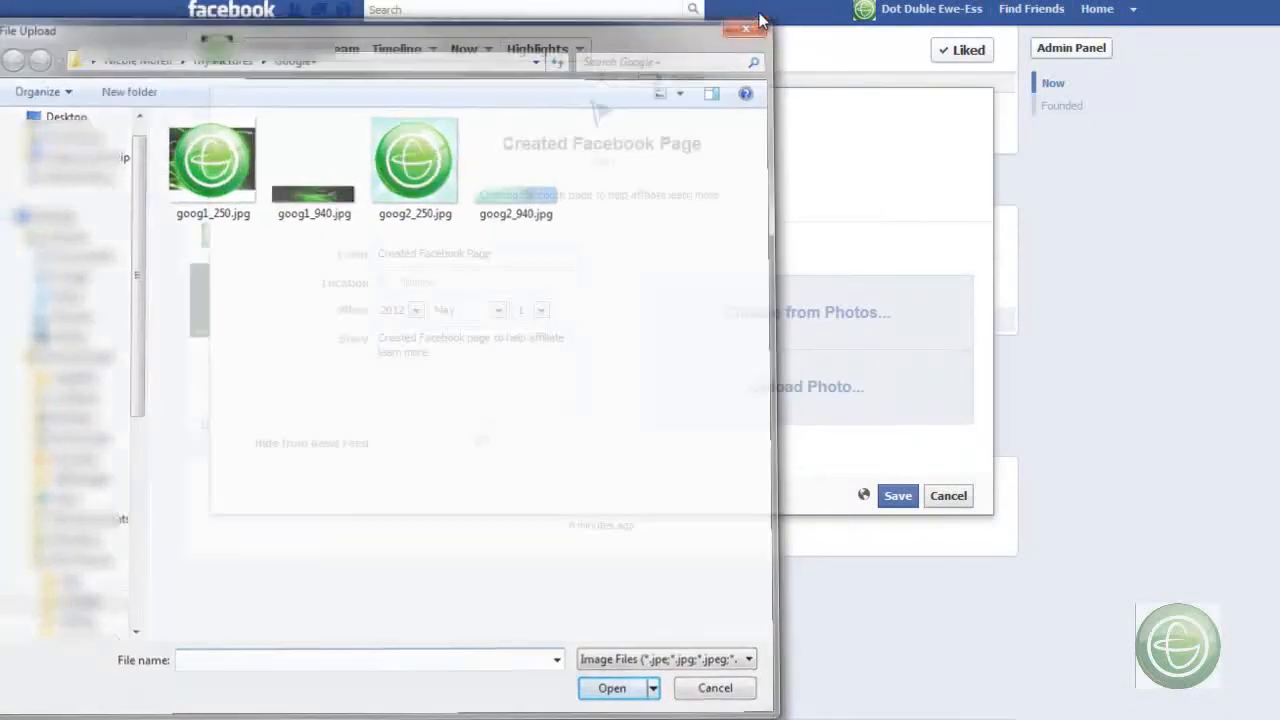
- Save the "Created Facebook Page" milestone without a photo and review the page's timeline from the founding entry up to the cover
left_click(897, 496)
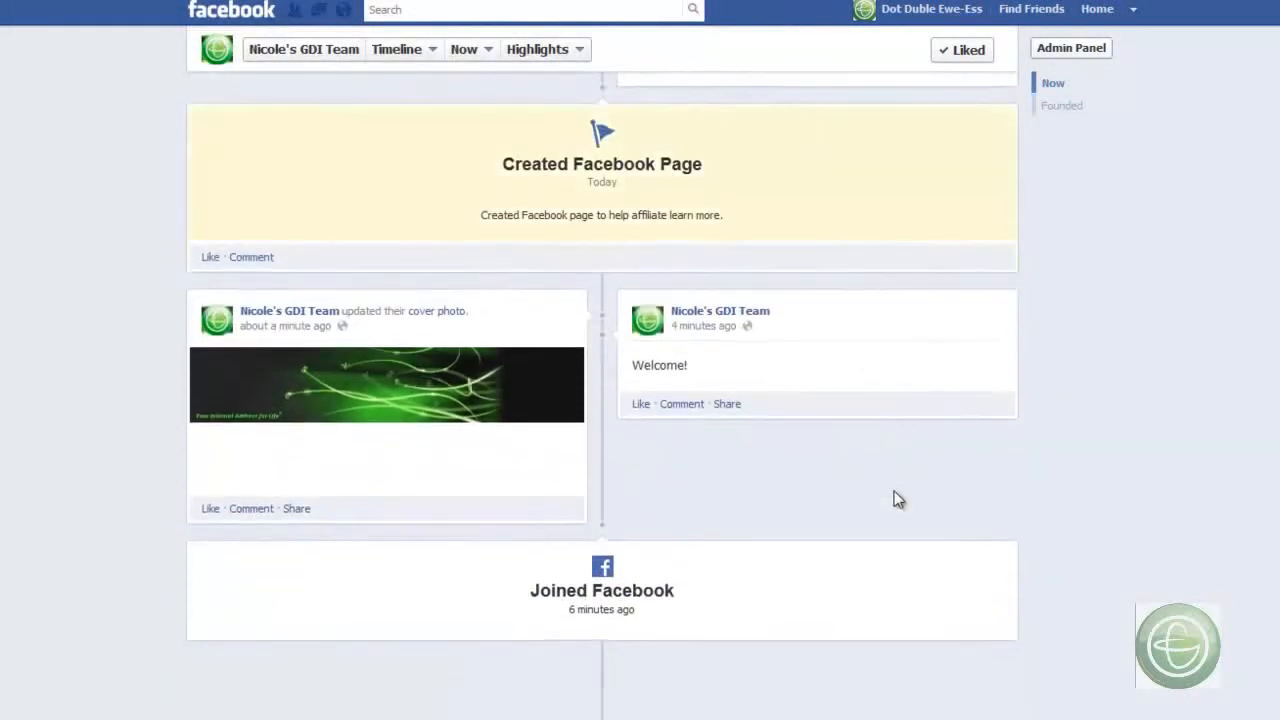
scroll(1065, 462, "down", 3)
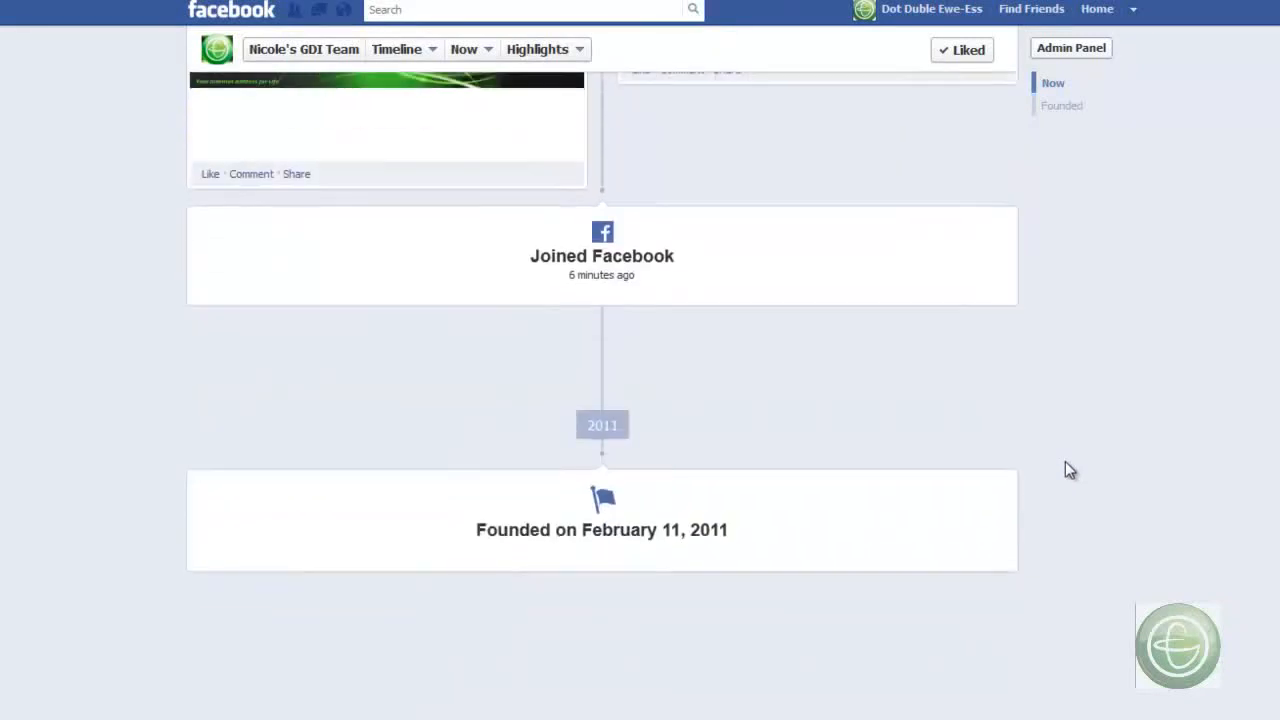
scroll(1065, 462, "up", 4)
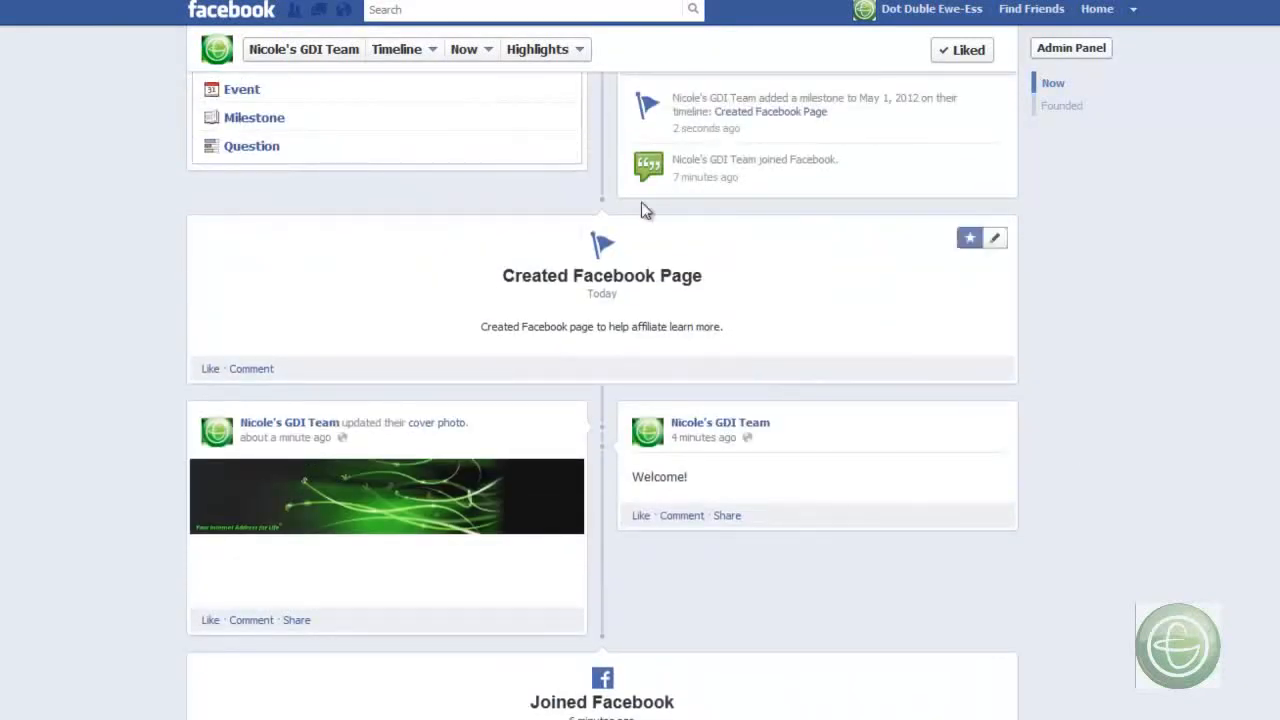
mouse_move(503, 418)
scroll(504, 418, "down", 4)
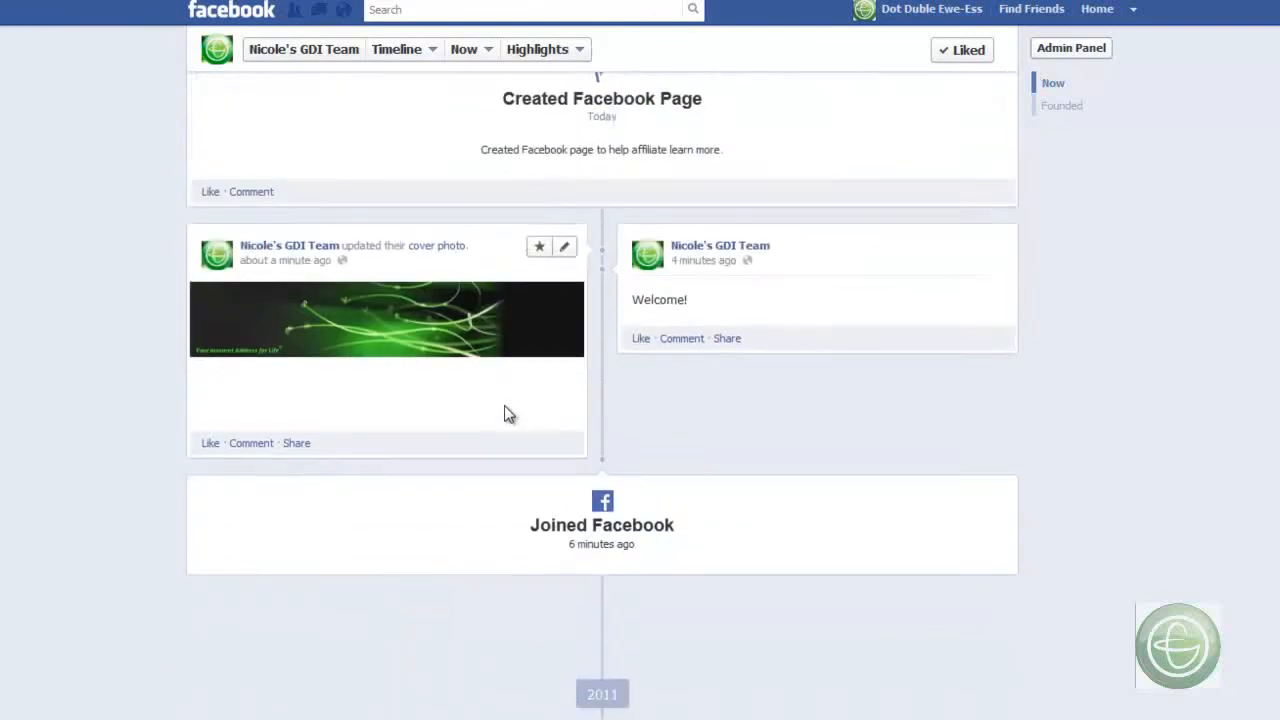
scroll(882, 355, "up", 6)
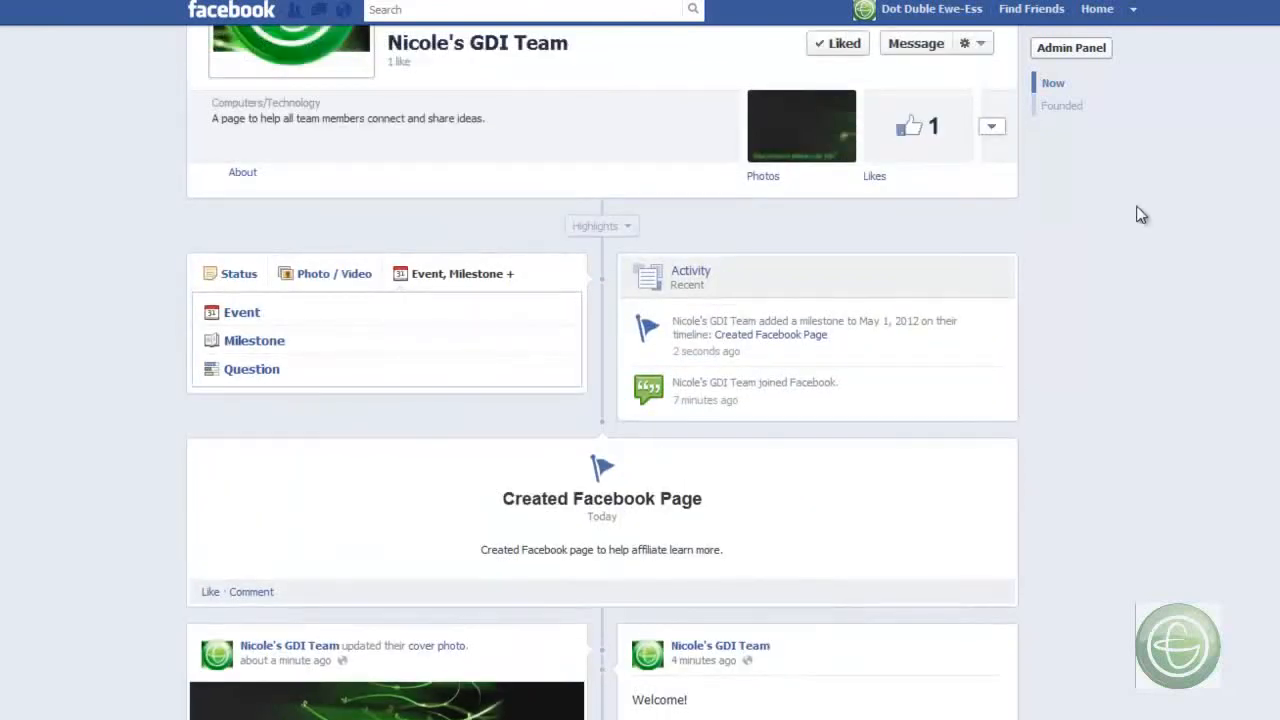
scroll(1137, 211, "up", 3)
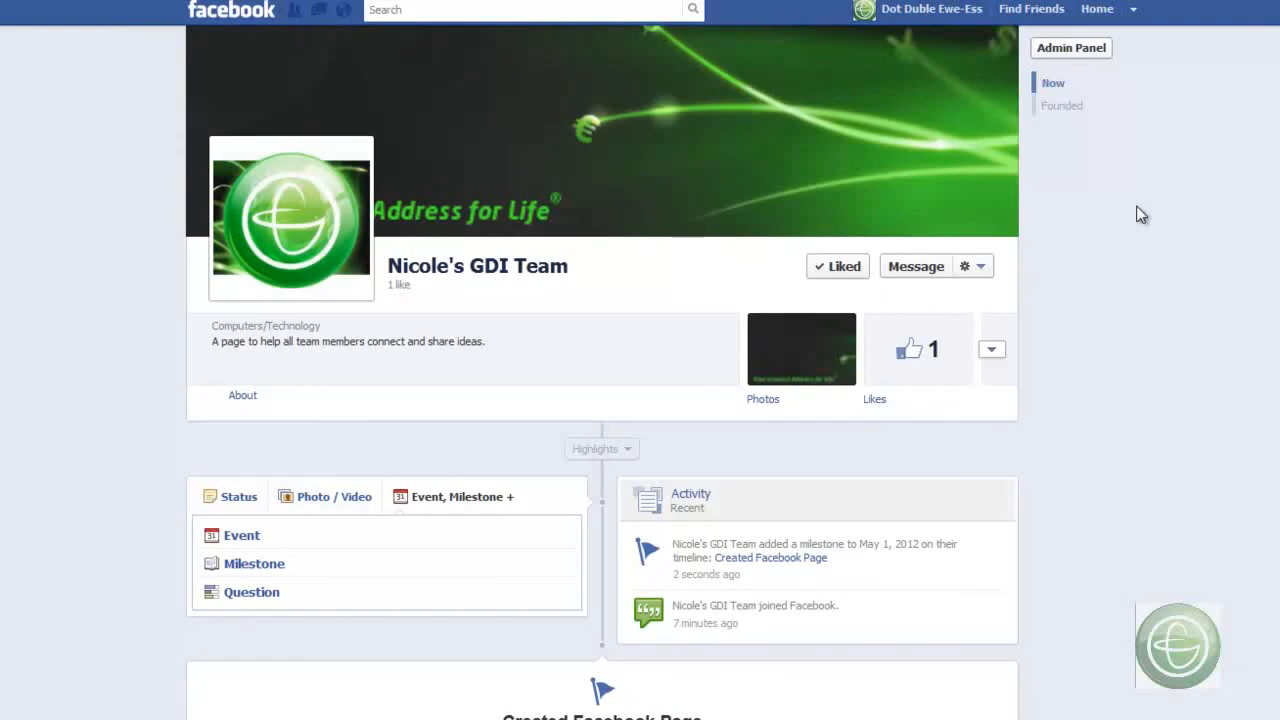
scroll(1140, 214, "up", 1)
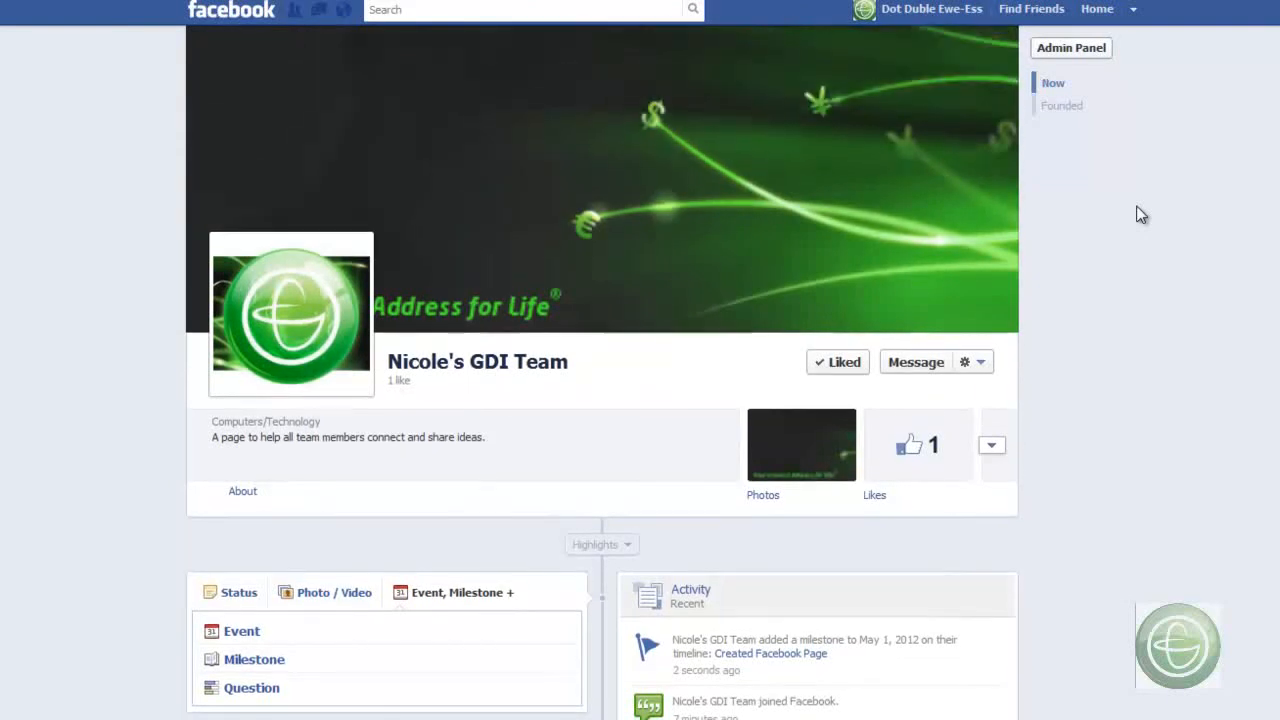